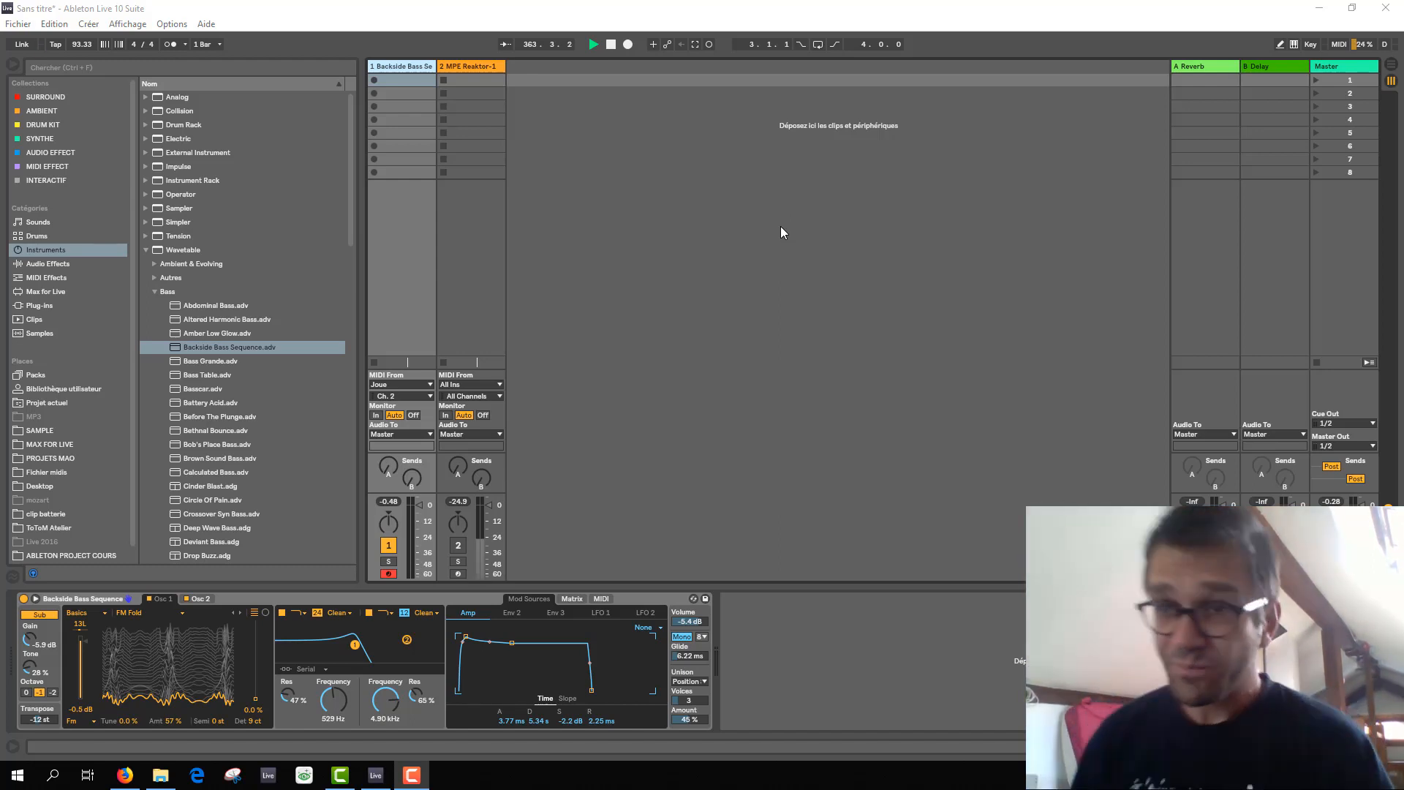
Review the MIDI mapping list for the Backside Bass Sequence track and leave mapping mode.
left_click(405, 67)
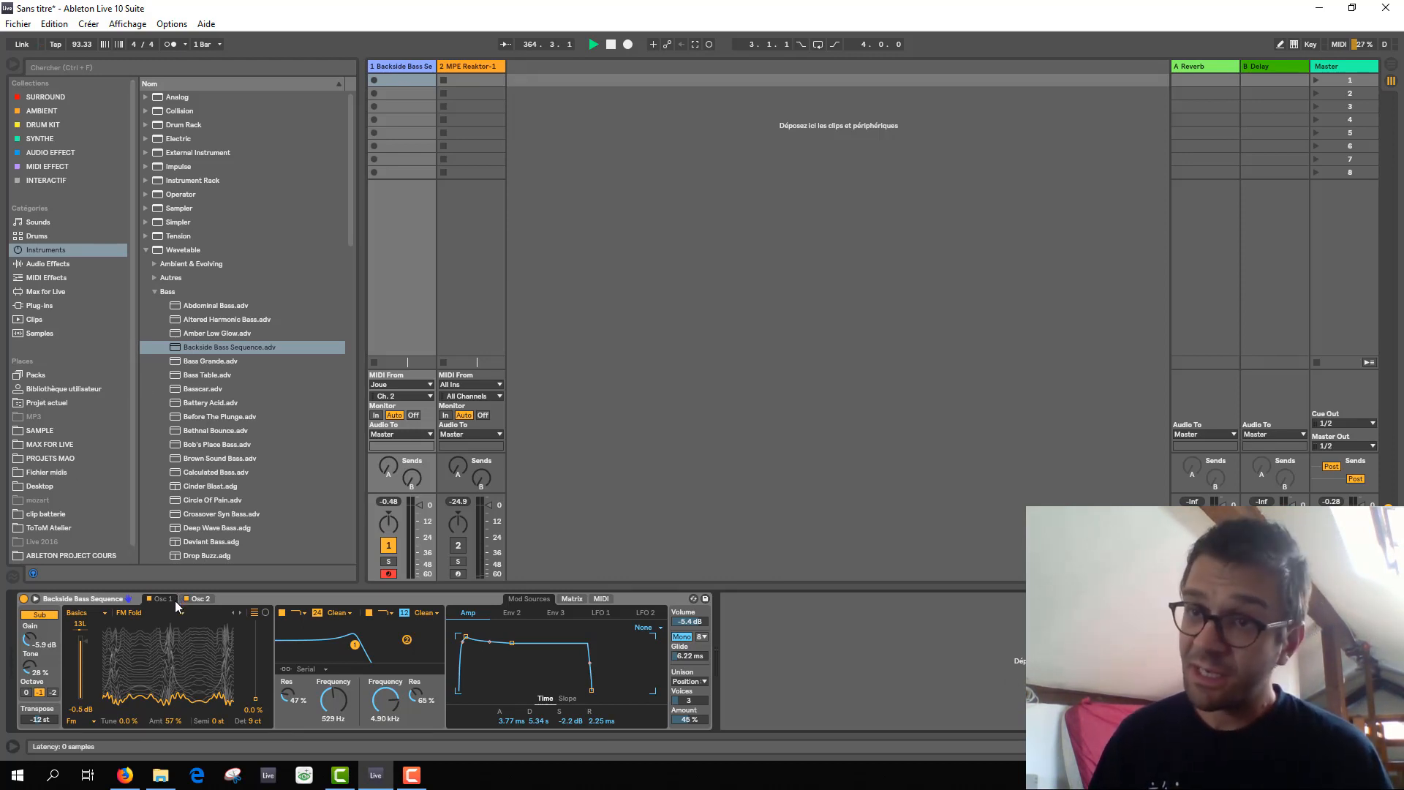
left_click(1338, 44)
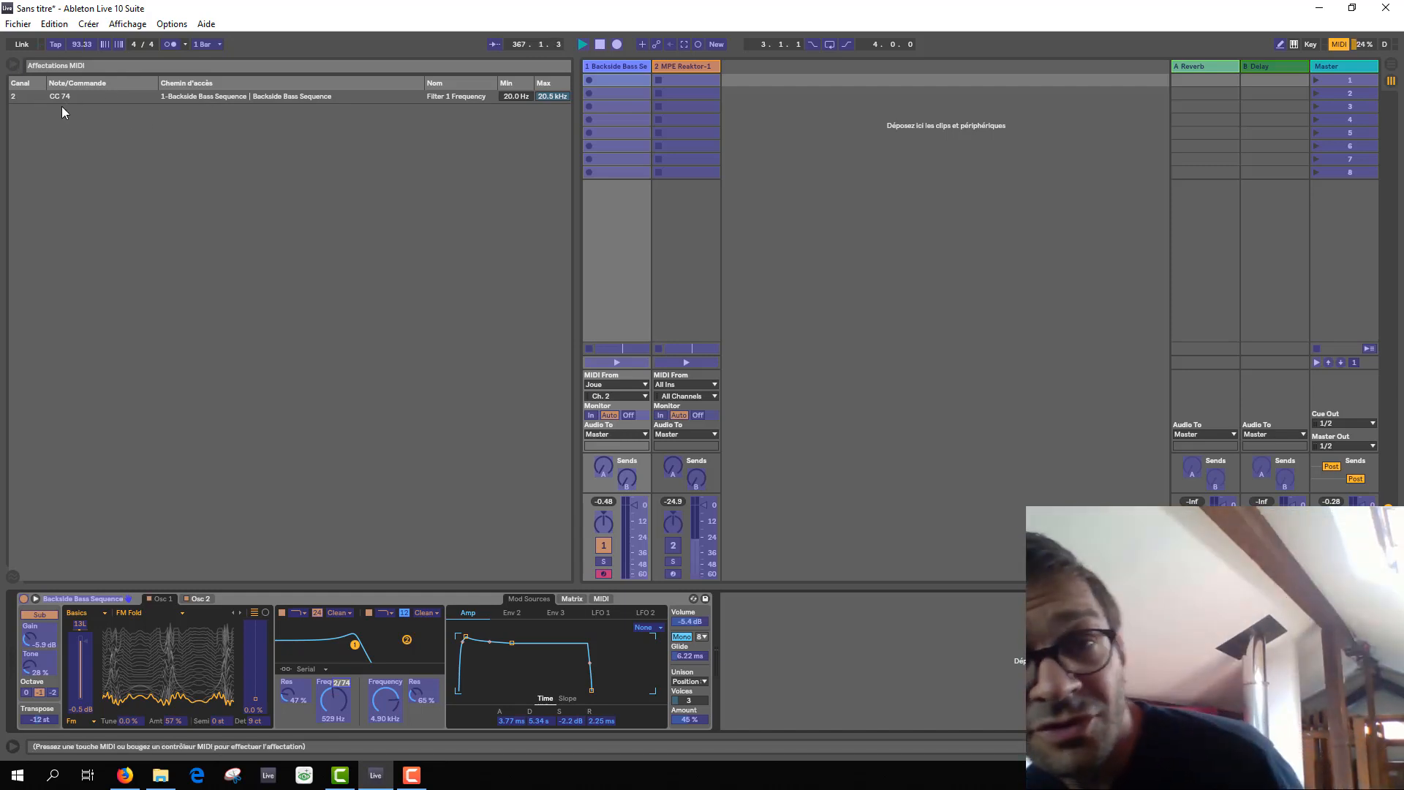
left_click(1339, 44)
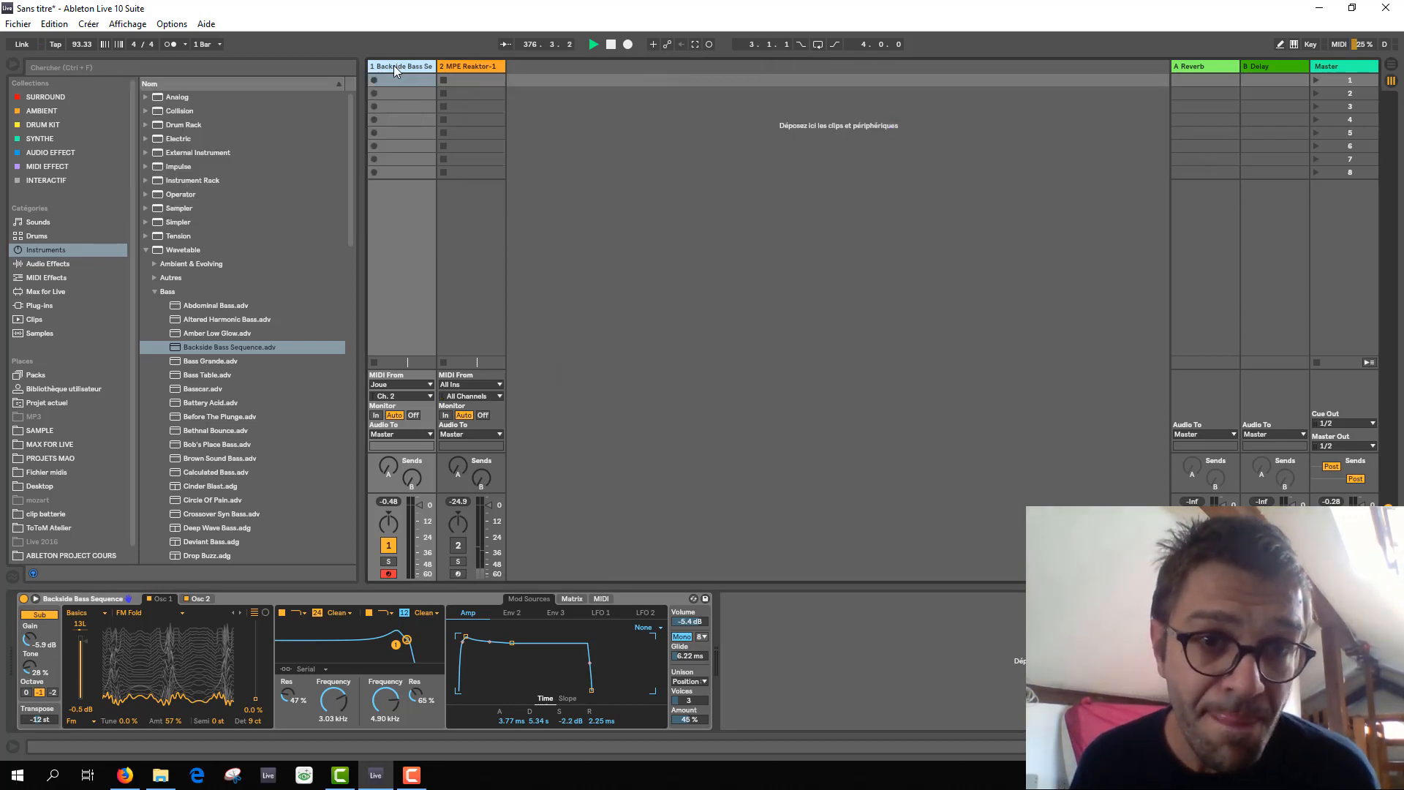
Delete the Backside Bass Sequence track and activate the remaining MPE Reaktor-1 track.
key("Delete")
right_click(393, 64)
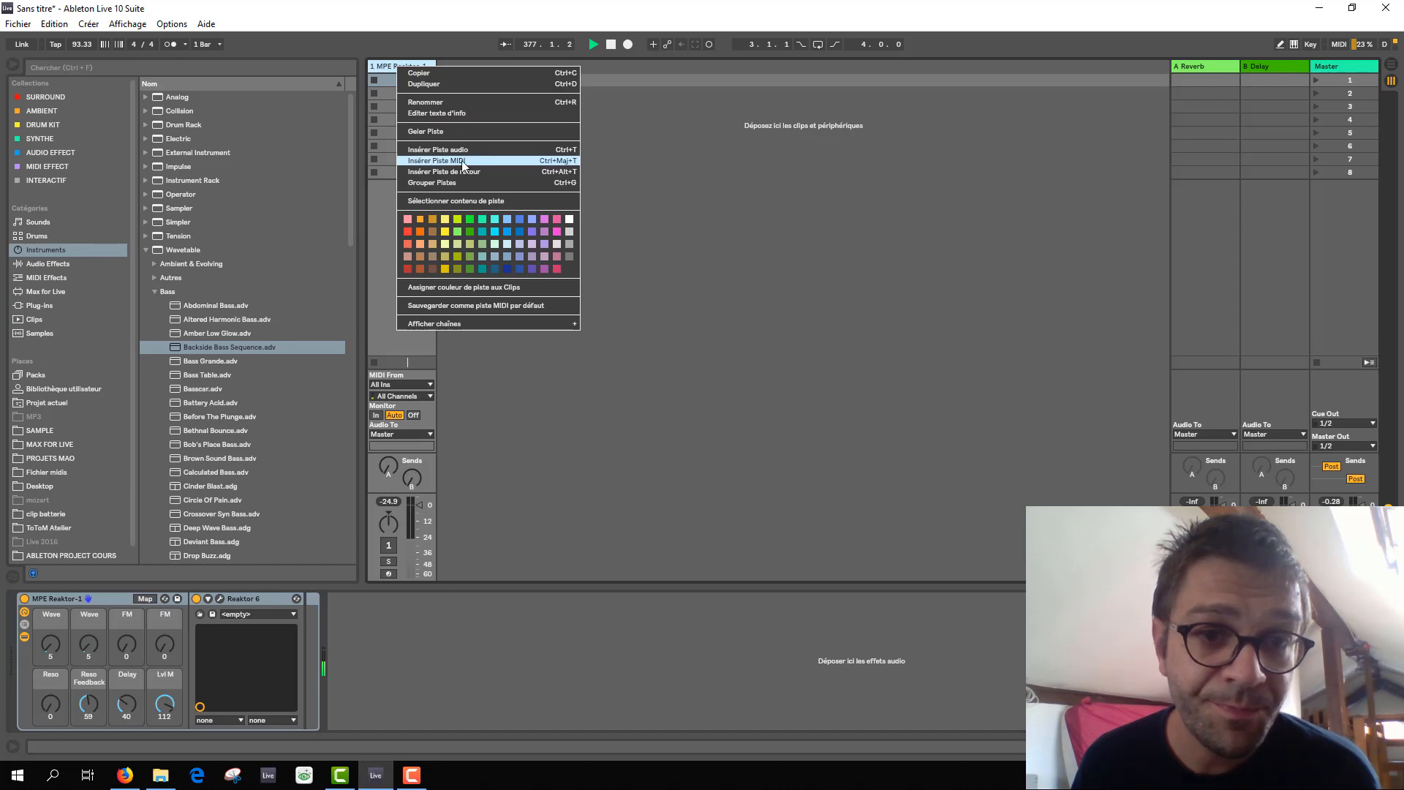
left_click(664, 174)
left_click(398, 67)
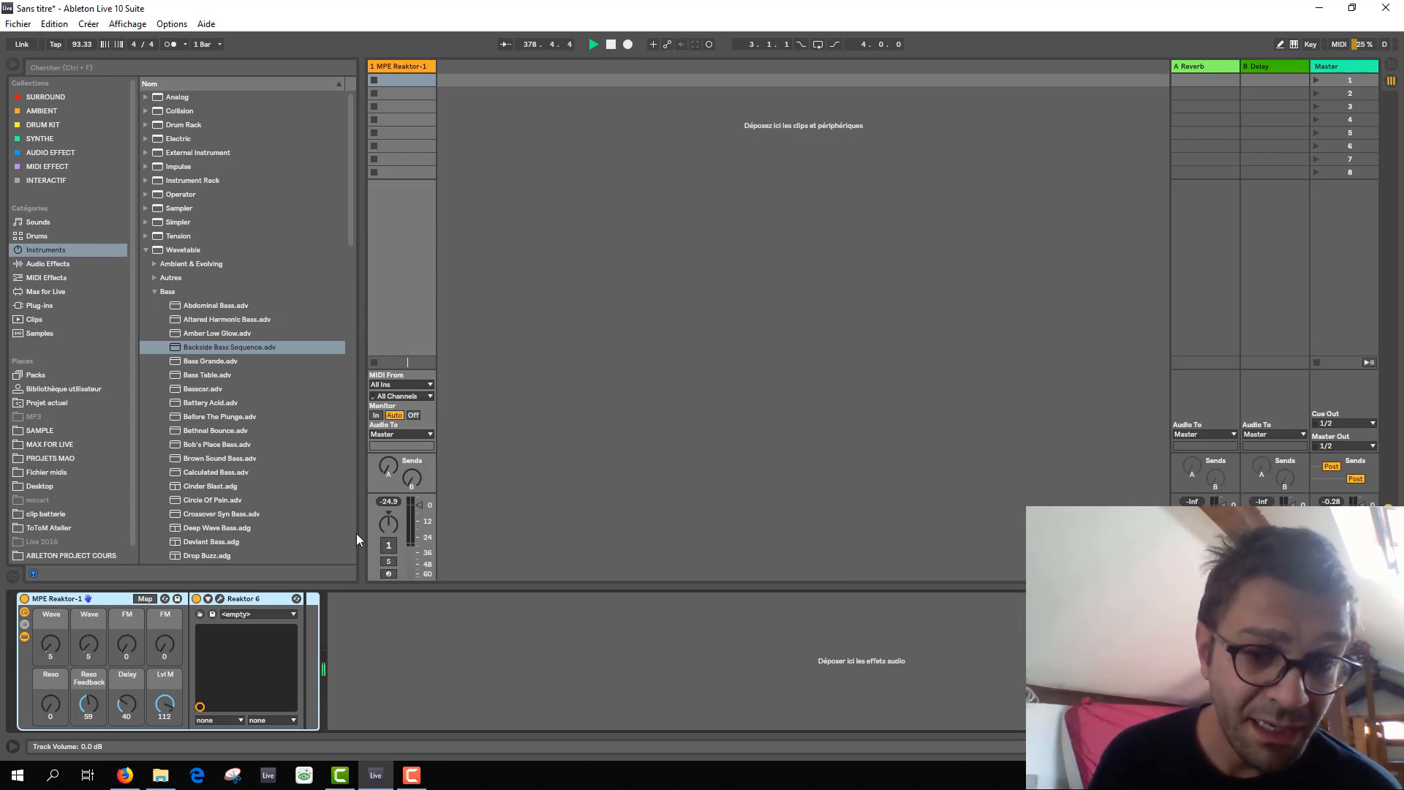
left_click(388, 545)
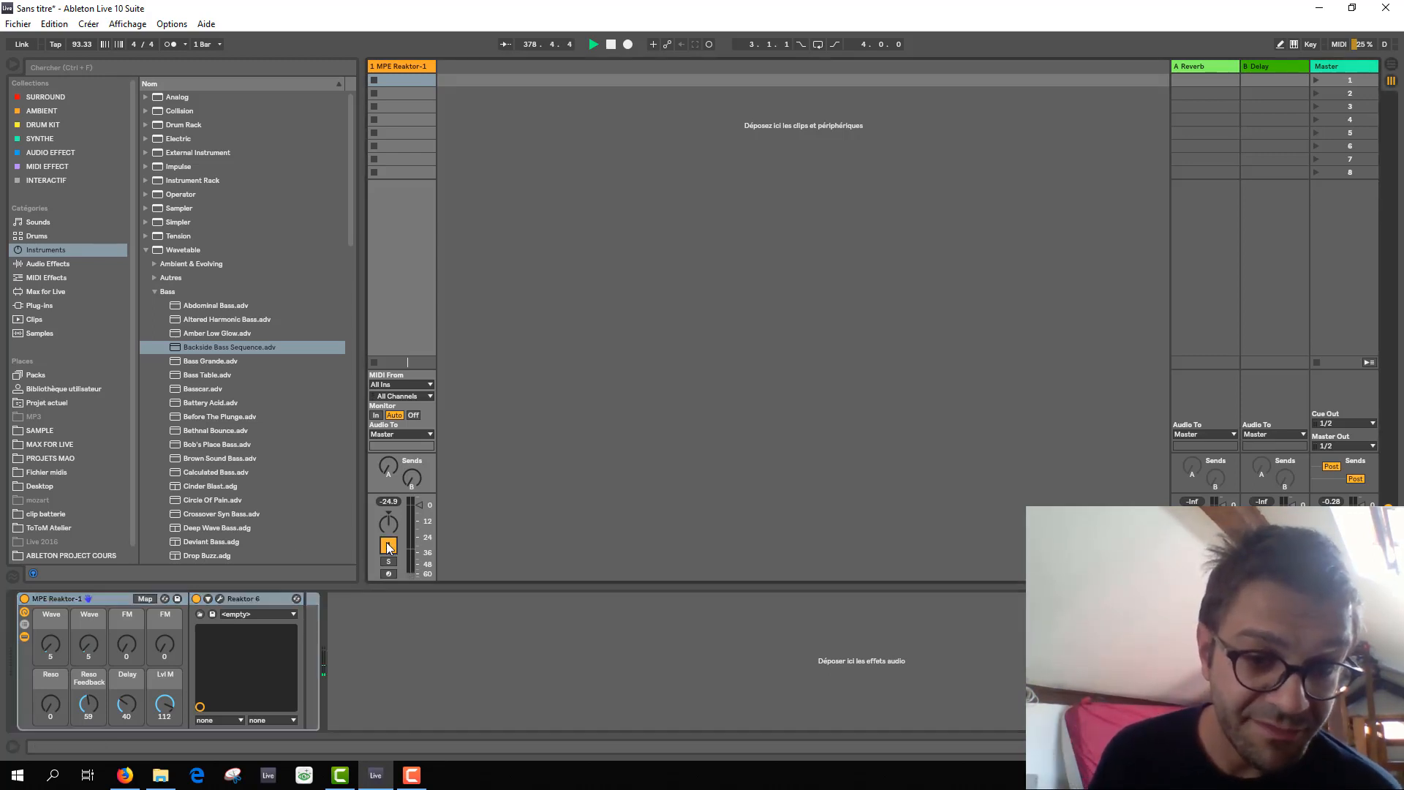
Insert three new MIDI tracks after the MPE Reaktor-1 track.
left_click(471, 67)
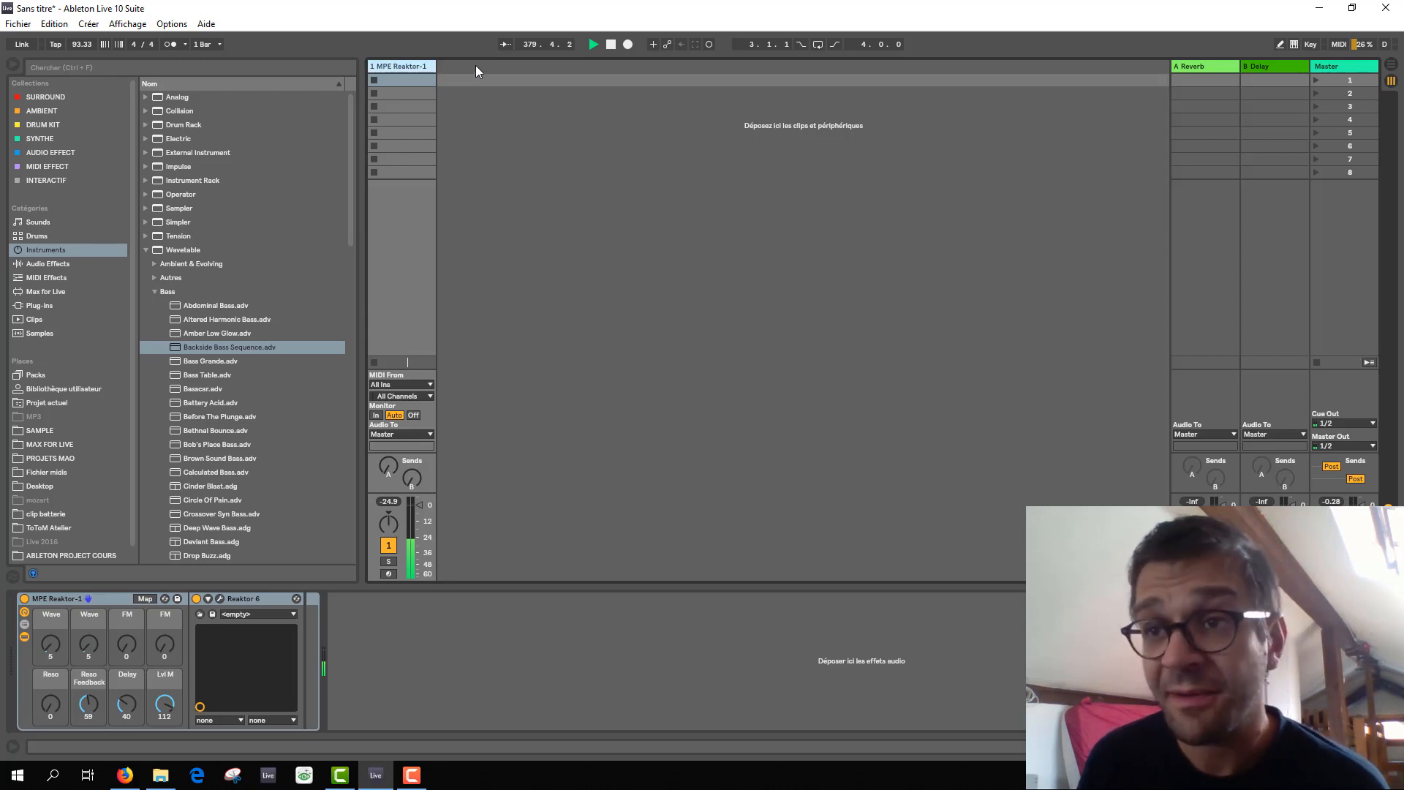
right_click(475, 65)
left_click(532, 84)
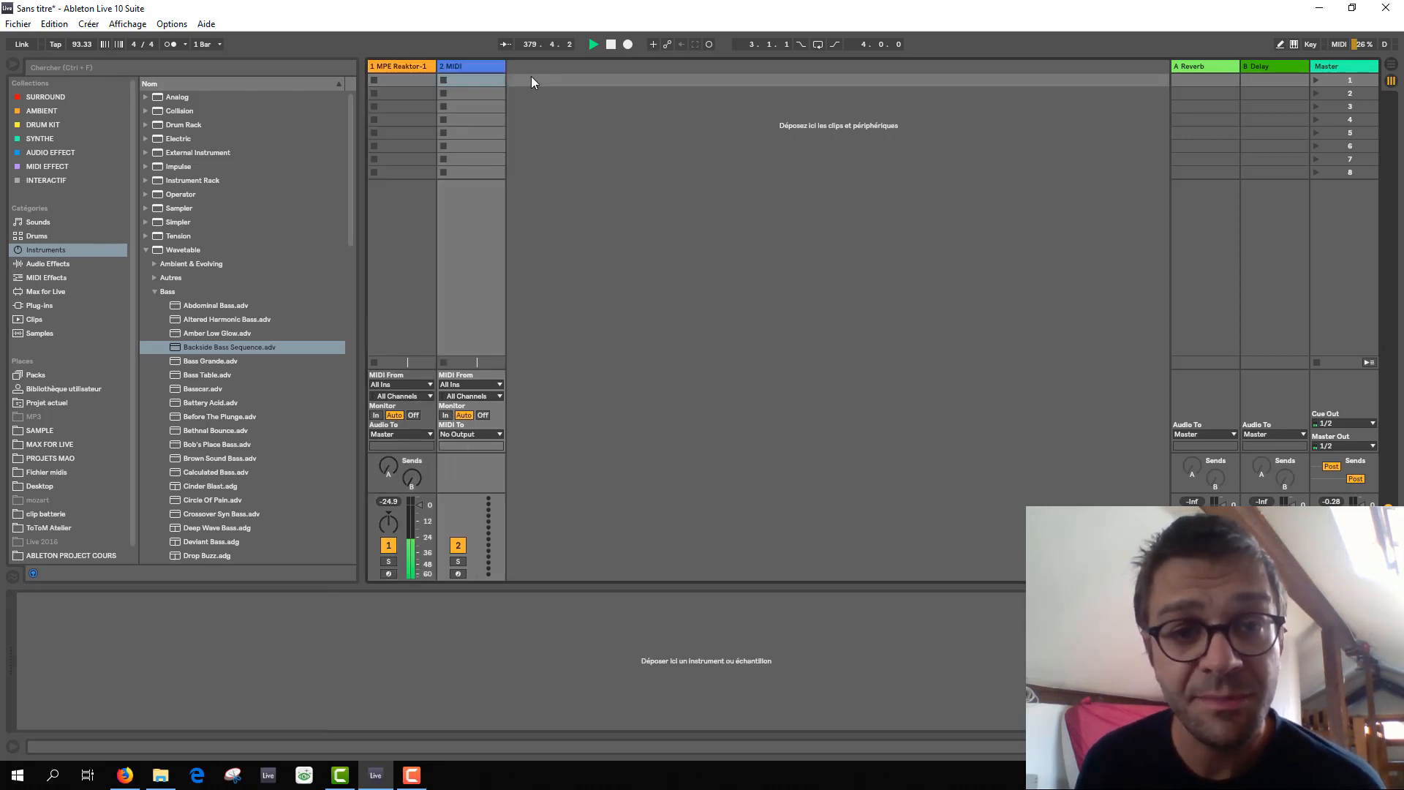
right_click(550, 66)
left_click(595, 82)
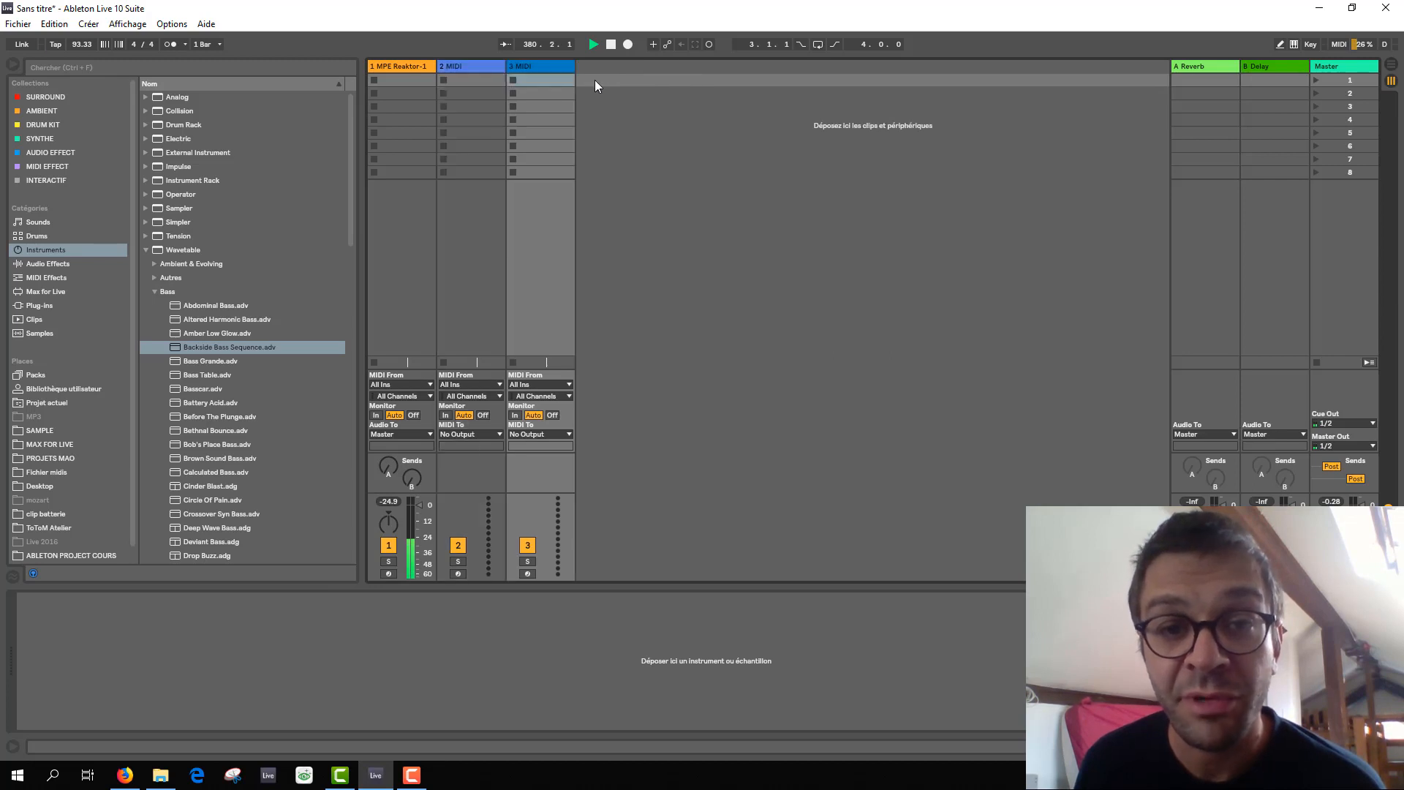
right_click(610, 67)
left_click(653, 86)
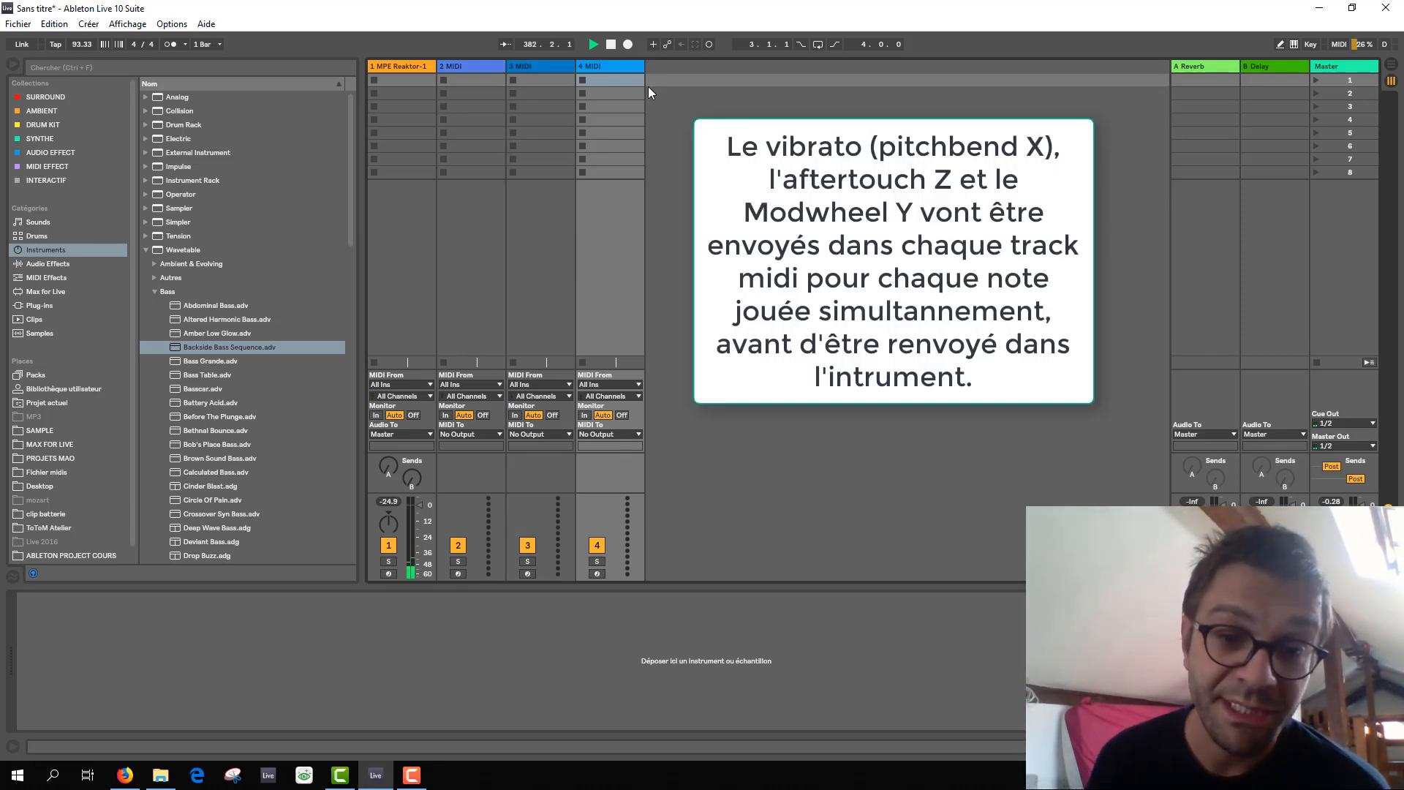
Set the MIDI input of the MPE Reaktor-1 track to No Input.
left_click(475, 383)
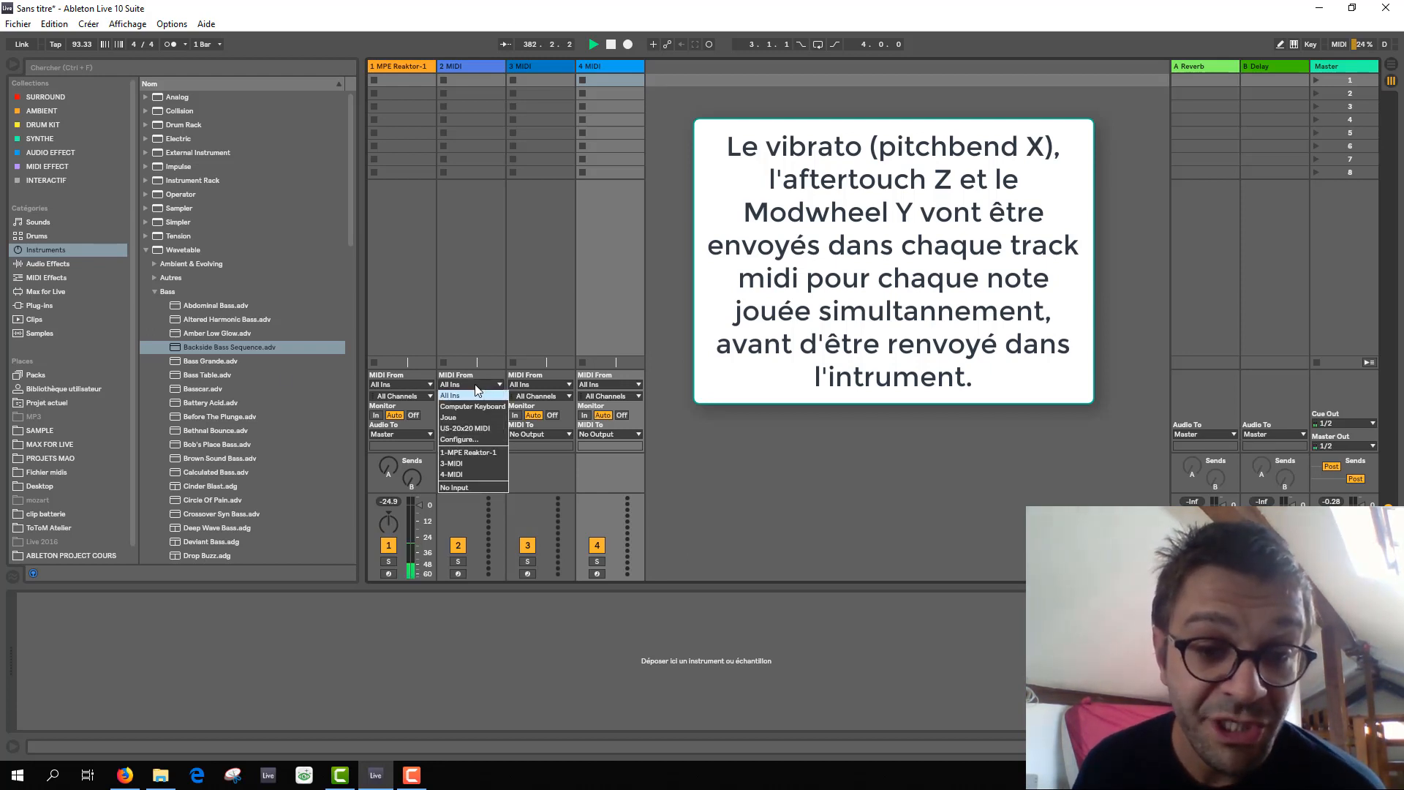
left_click(420, 380)
left_click(422, 384)
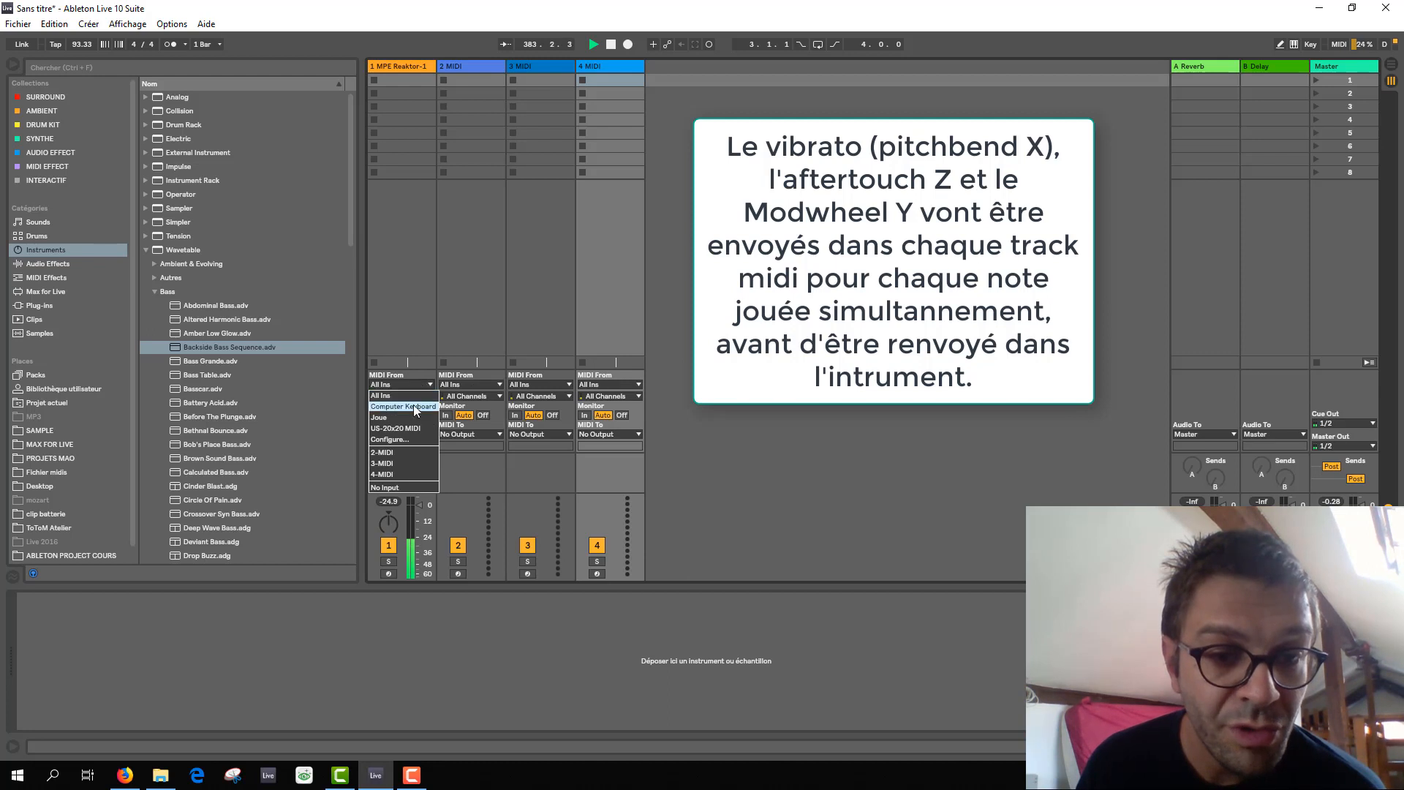
left_click(411, 488)
Set Joue as the MIDI input source of tracks 2, 3 and 4.
left_click(472, 384)
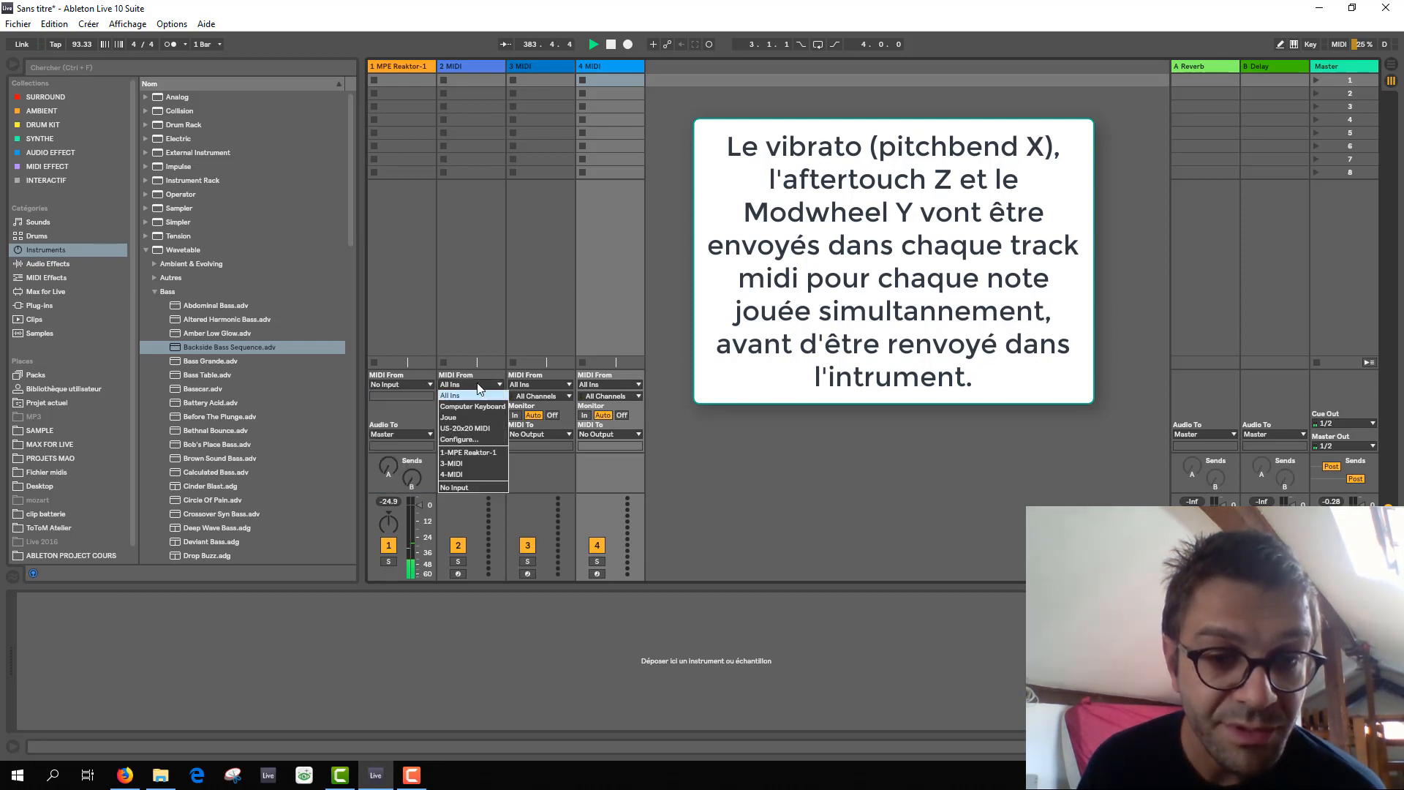
left_click(463, 419)
left_click(532, 385)
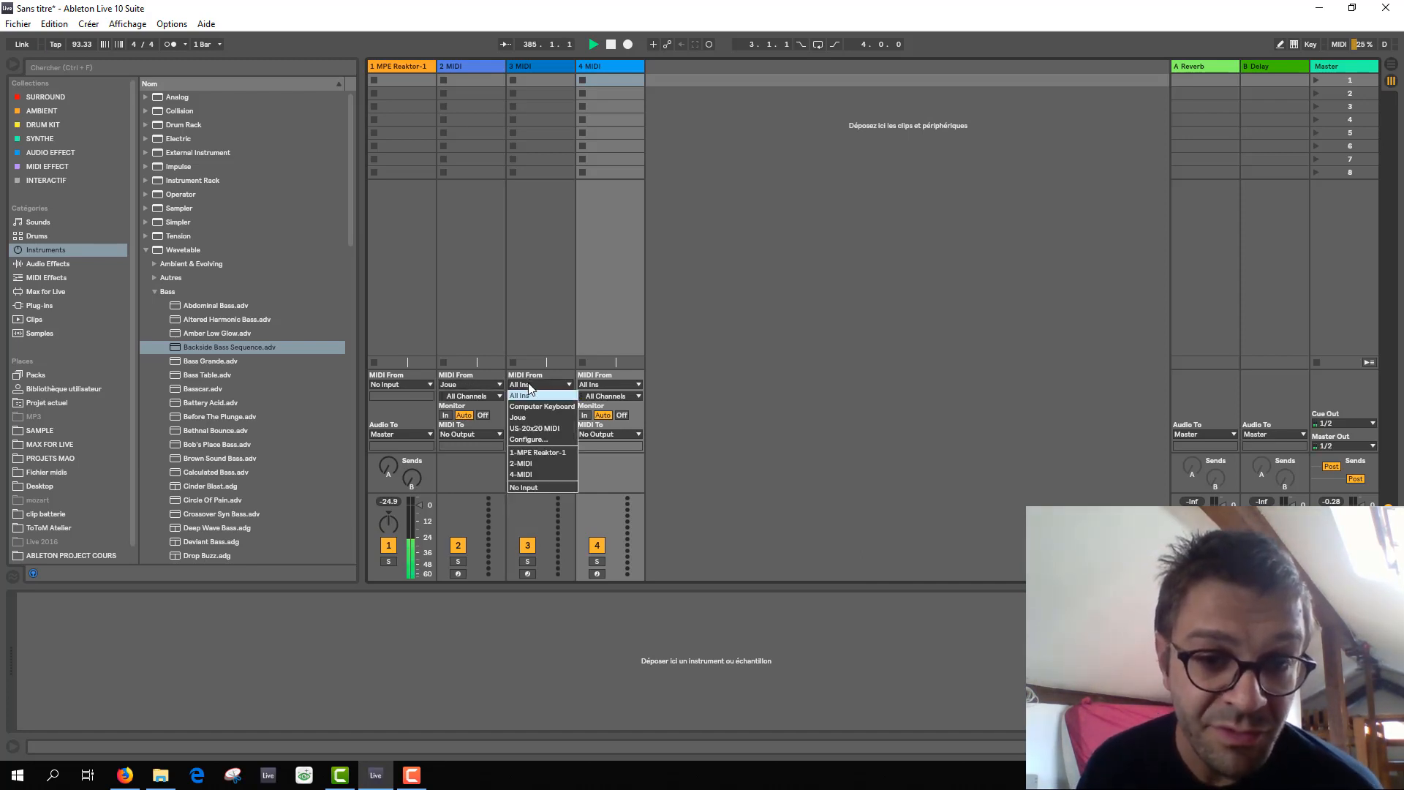
left_click(545, 420)
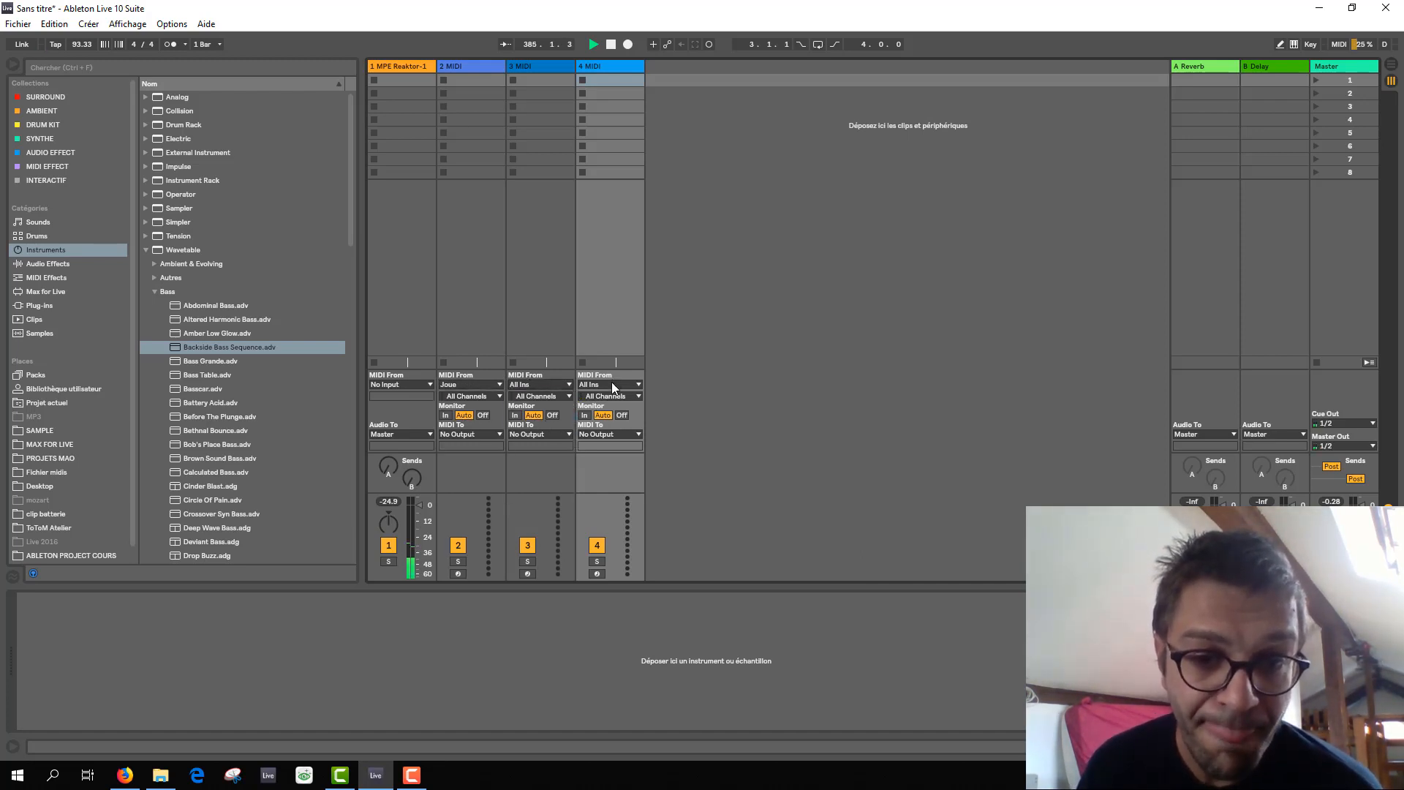
left_click(612, 383)
left_click(610, 427)
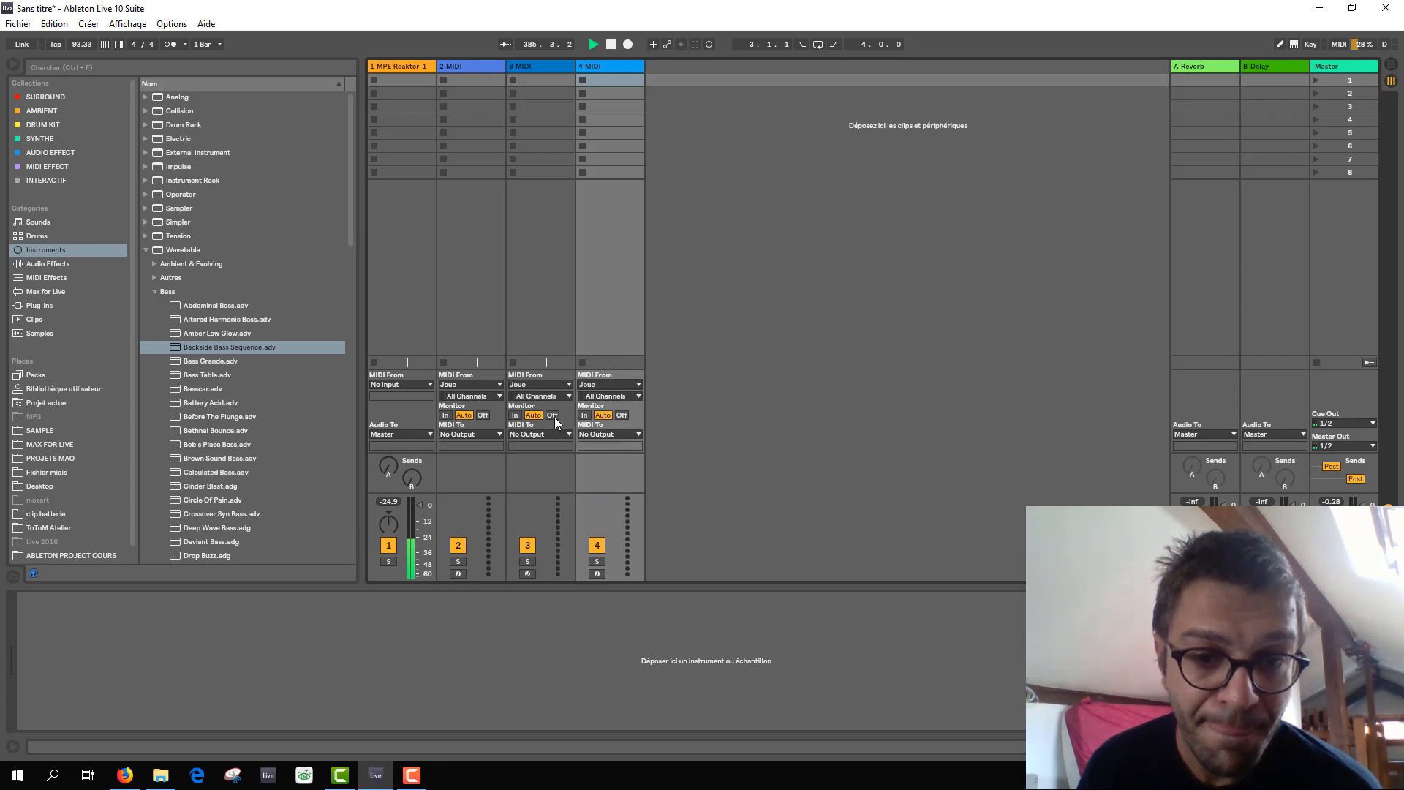
Switch input monitoring to In on the three MIDI tracks.
left_click(446, 415)
left_click(515, 415)
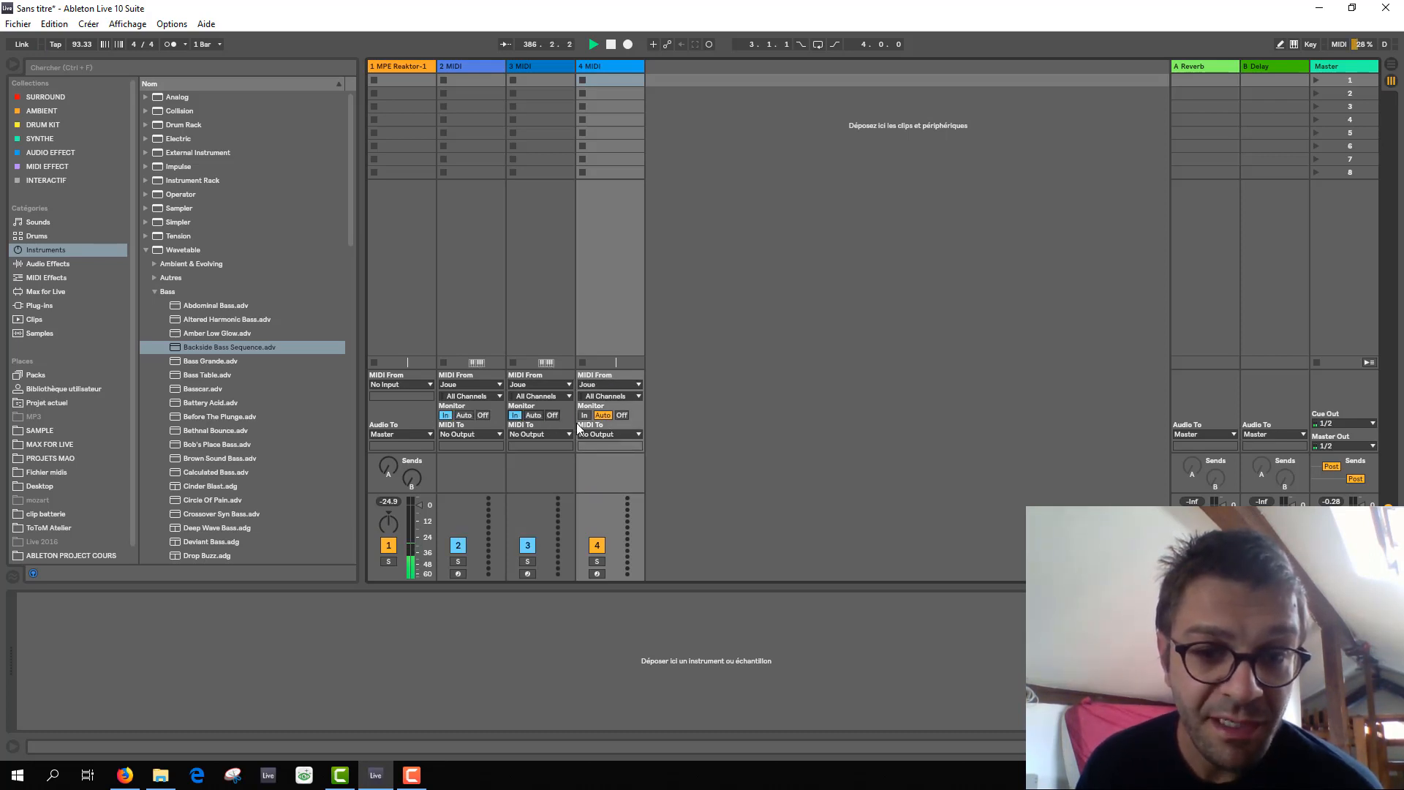
left_click(584, 414)
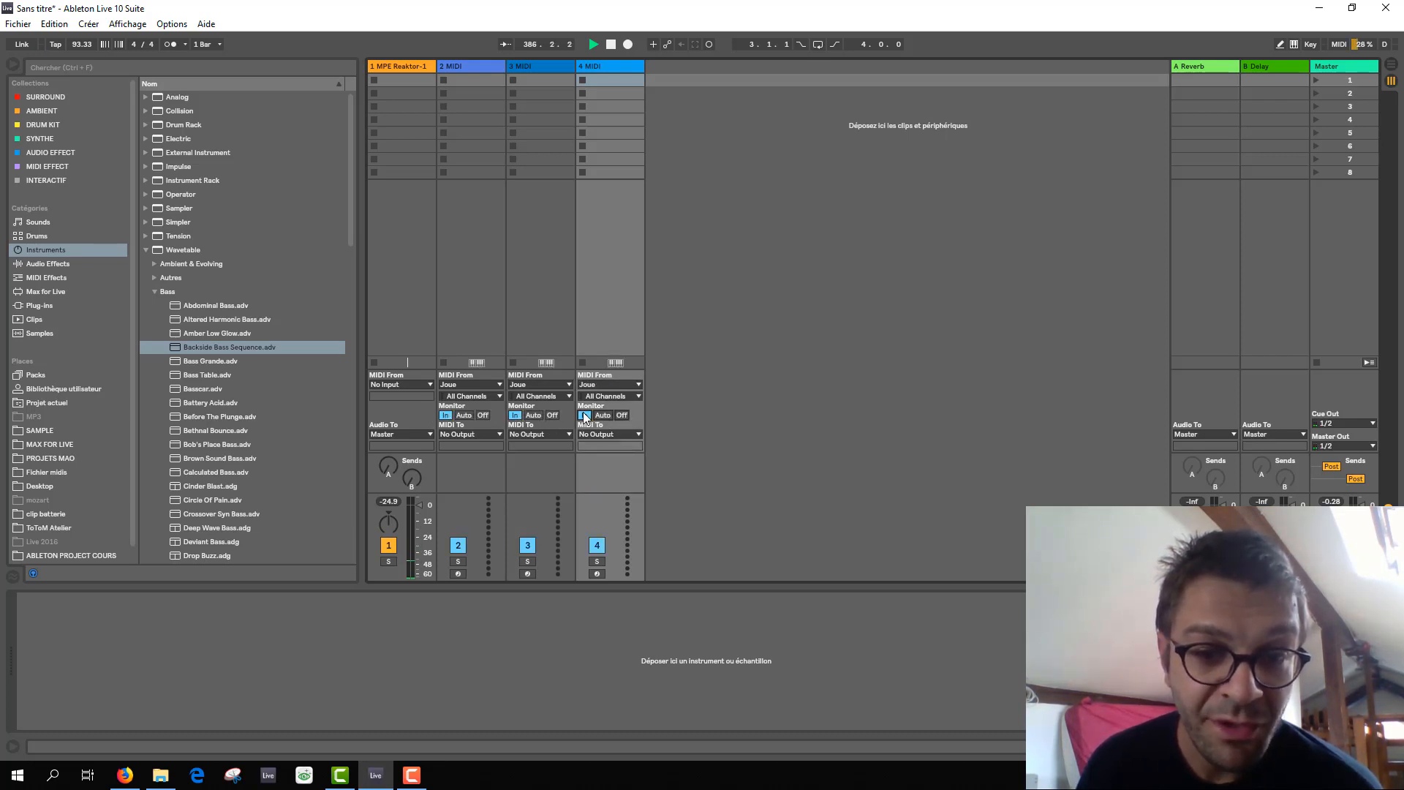
Assign input channel 2 to track 2, channel 3 to track 3 and channel 4 to track 4.
left_click(466, 397)
left_click(463, 432)
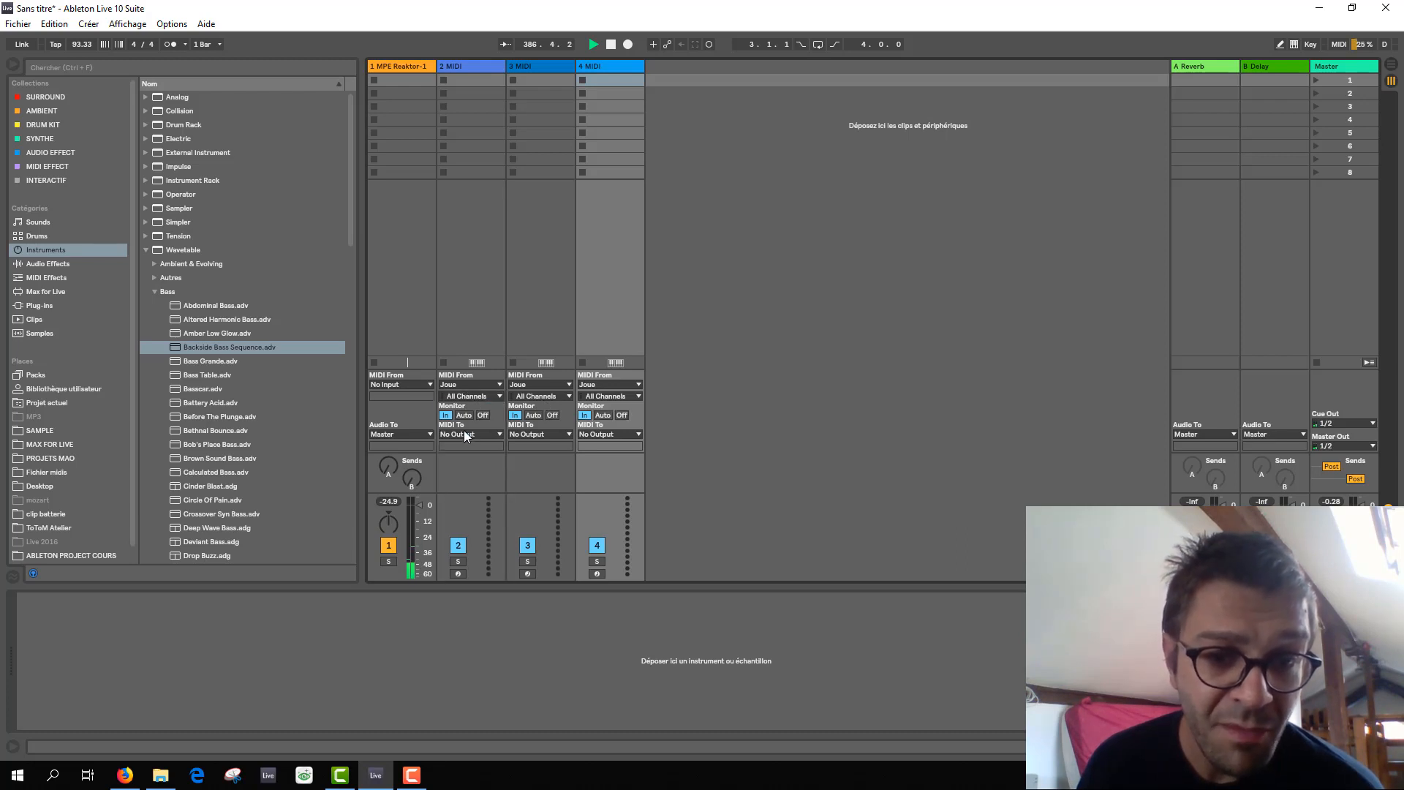
left_click(541, 395)
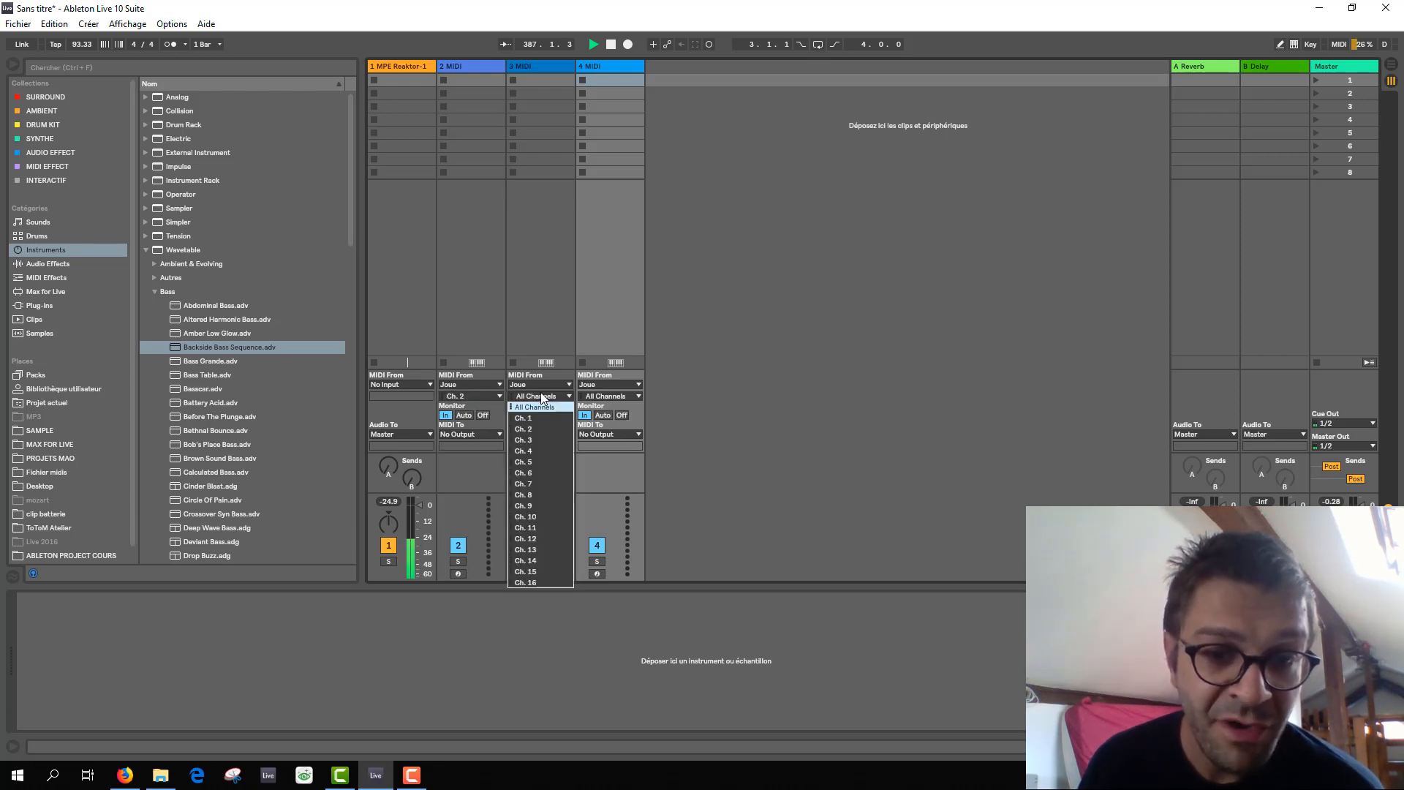
left_click(534, 437)
left_click(612, 396)
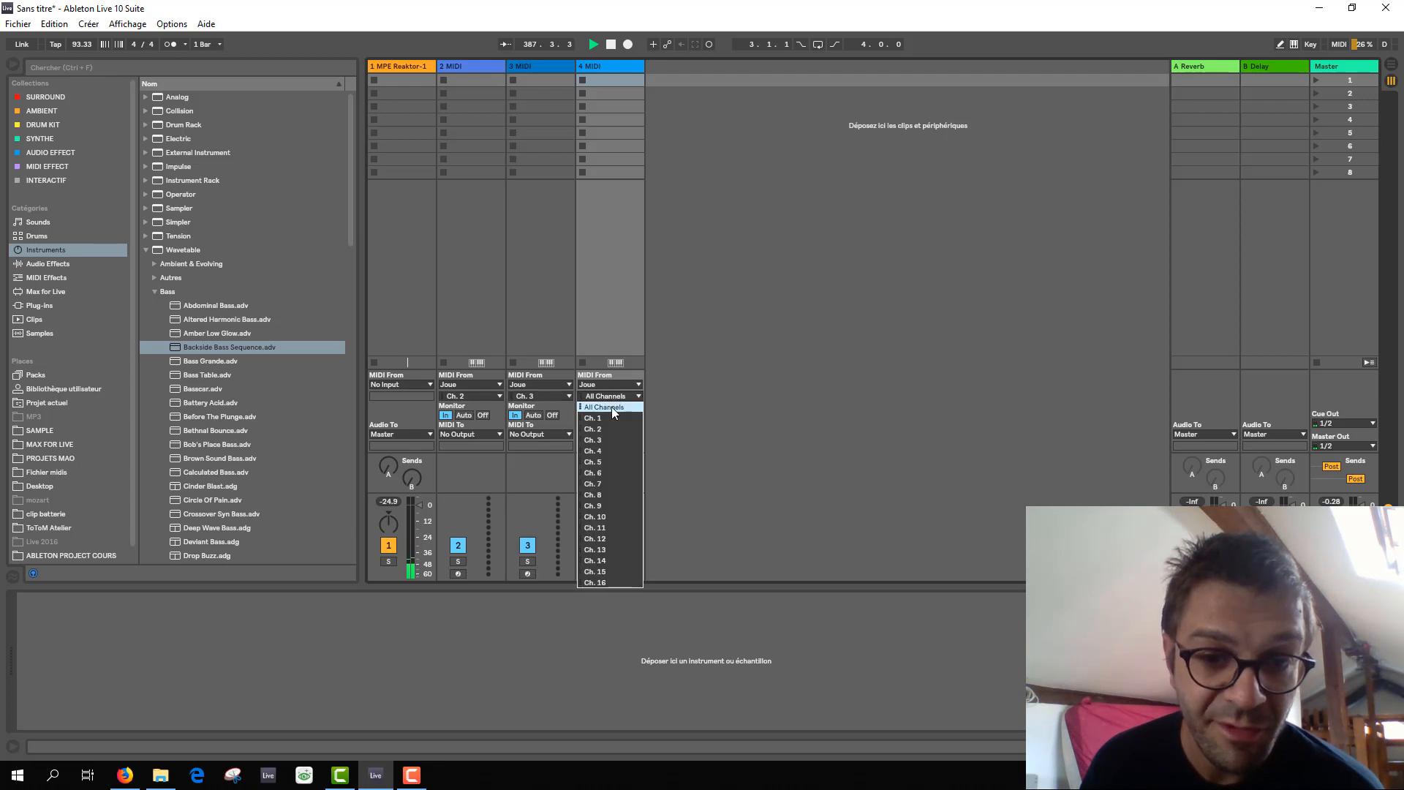
left_click(599, 448)
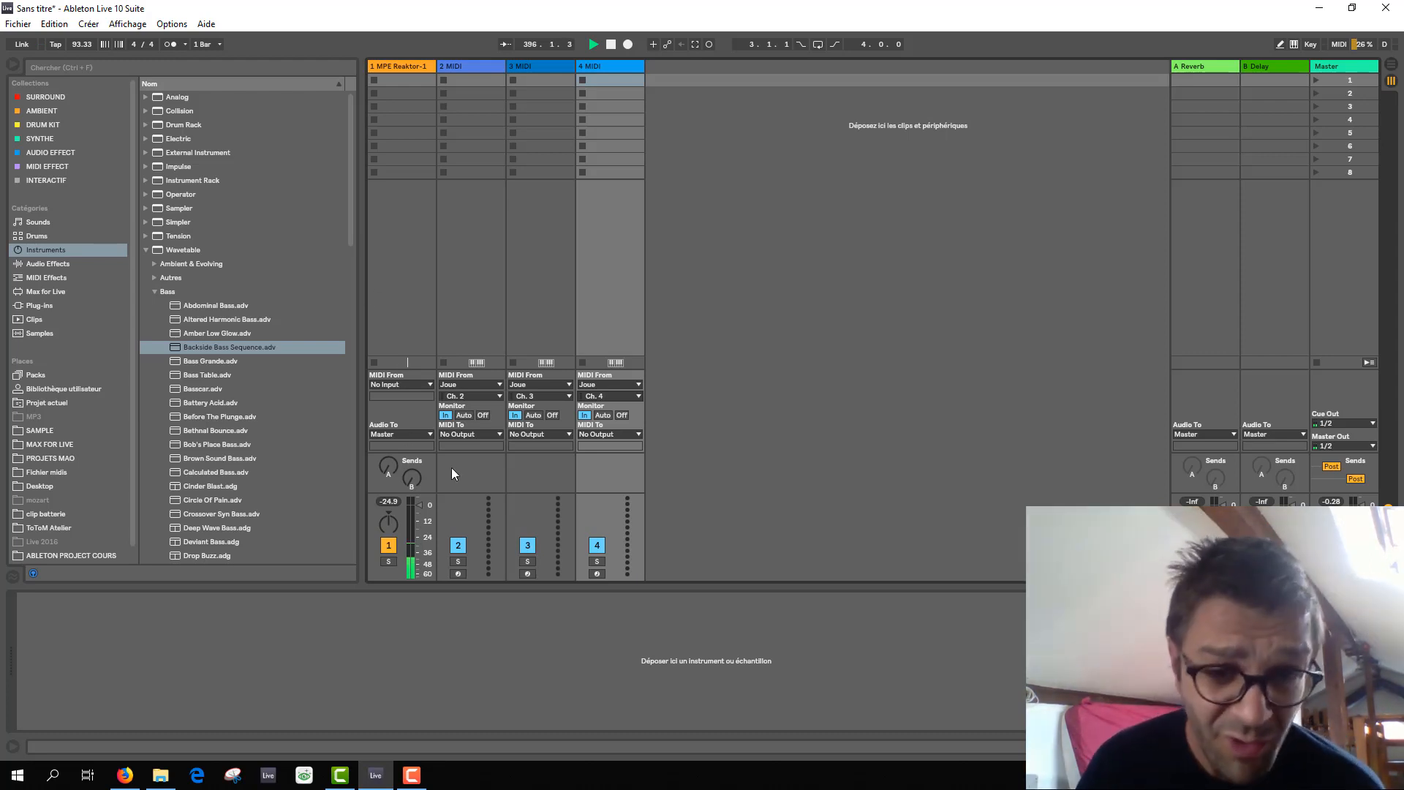
Route the MIDI output of tracks 2, 3 and 4 to the 1-MPE Reaktor-1 track.
left_click(475, 435)
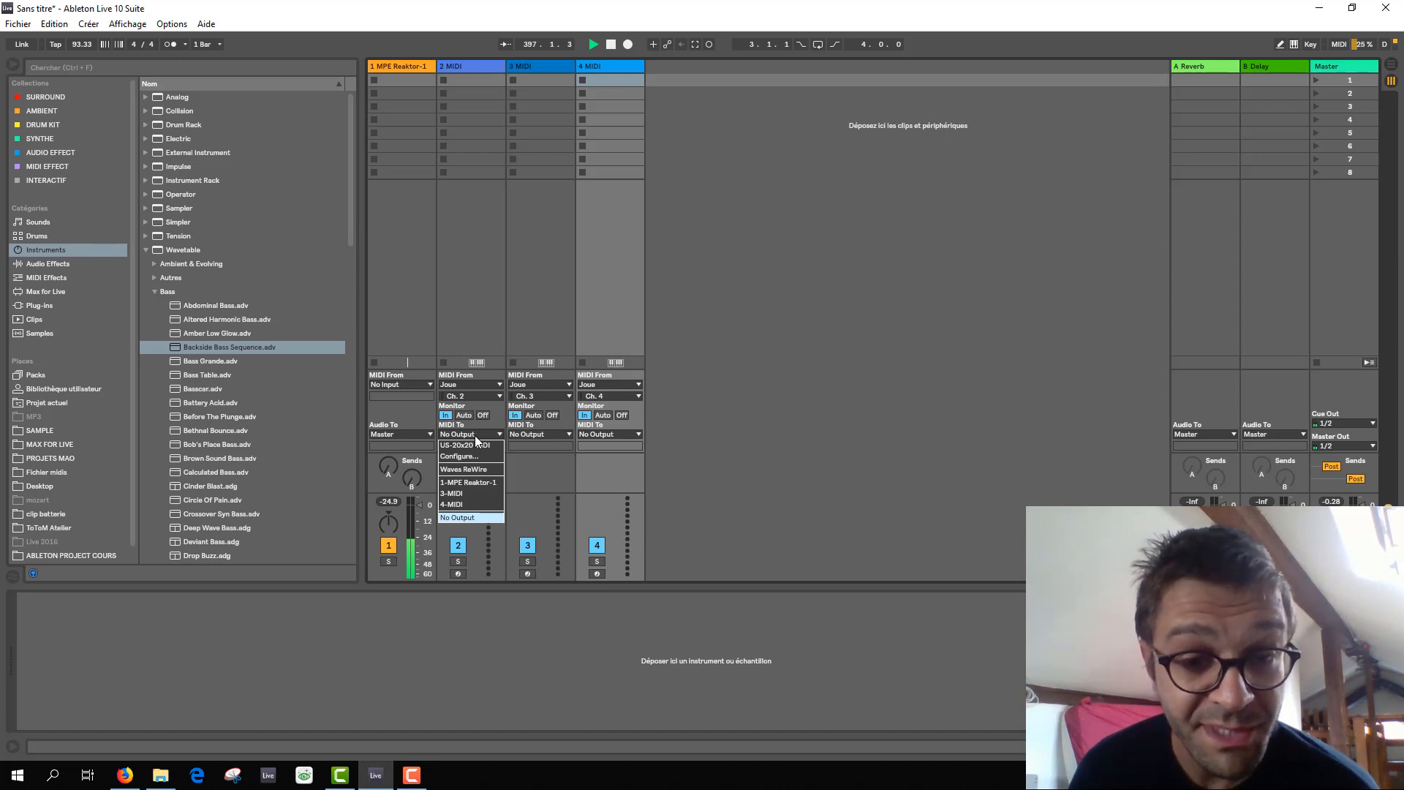
left_click(470, 486)
left_click(523, 434)
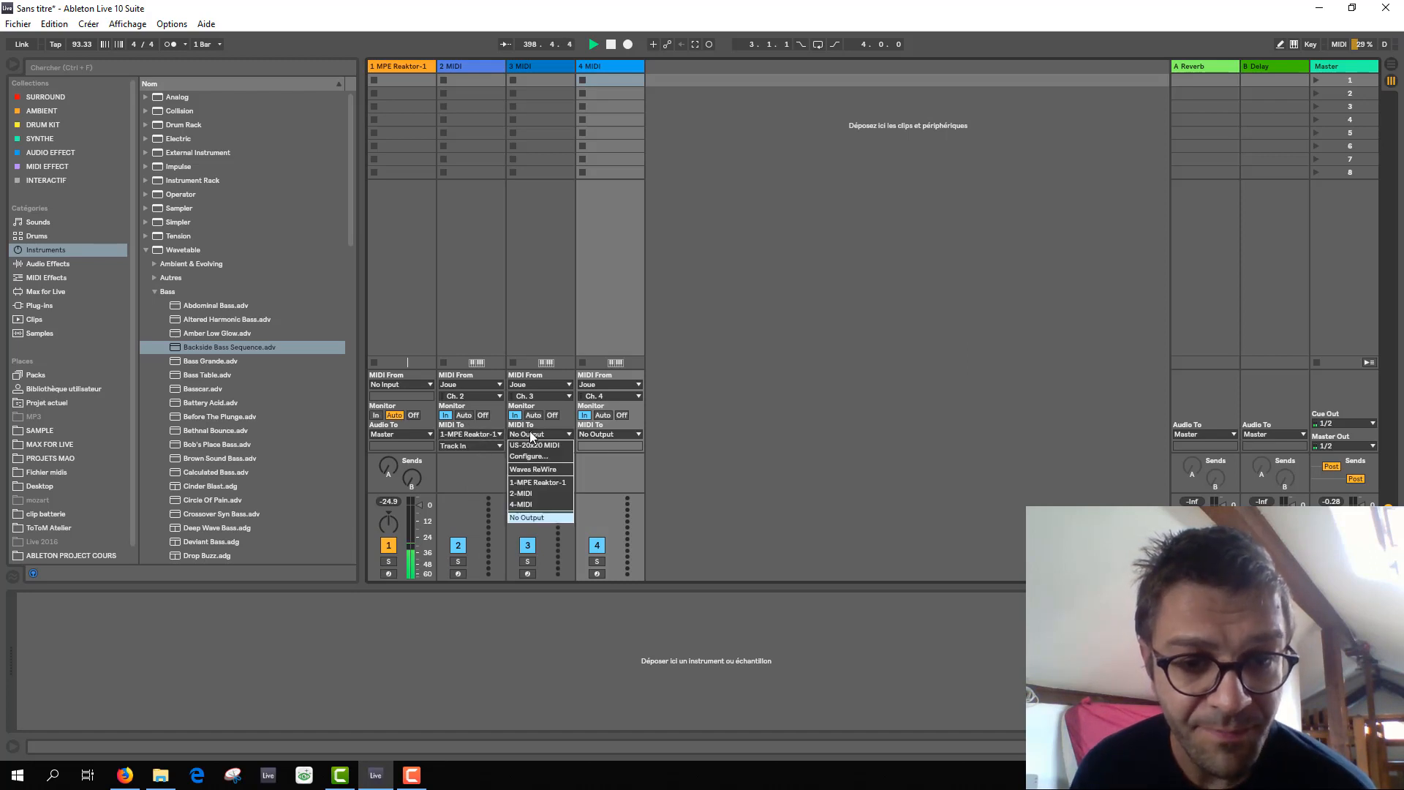
left_click(544, 484)
left_click(617, 432)
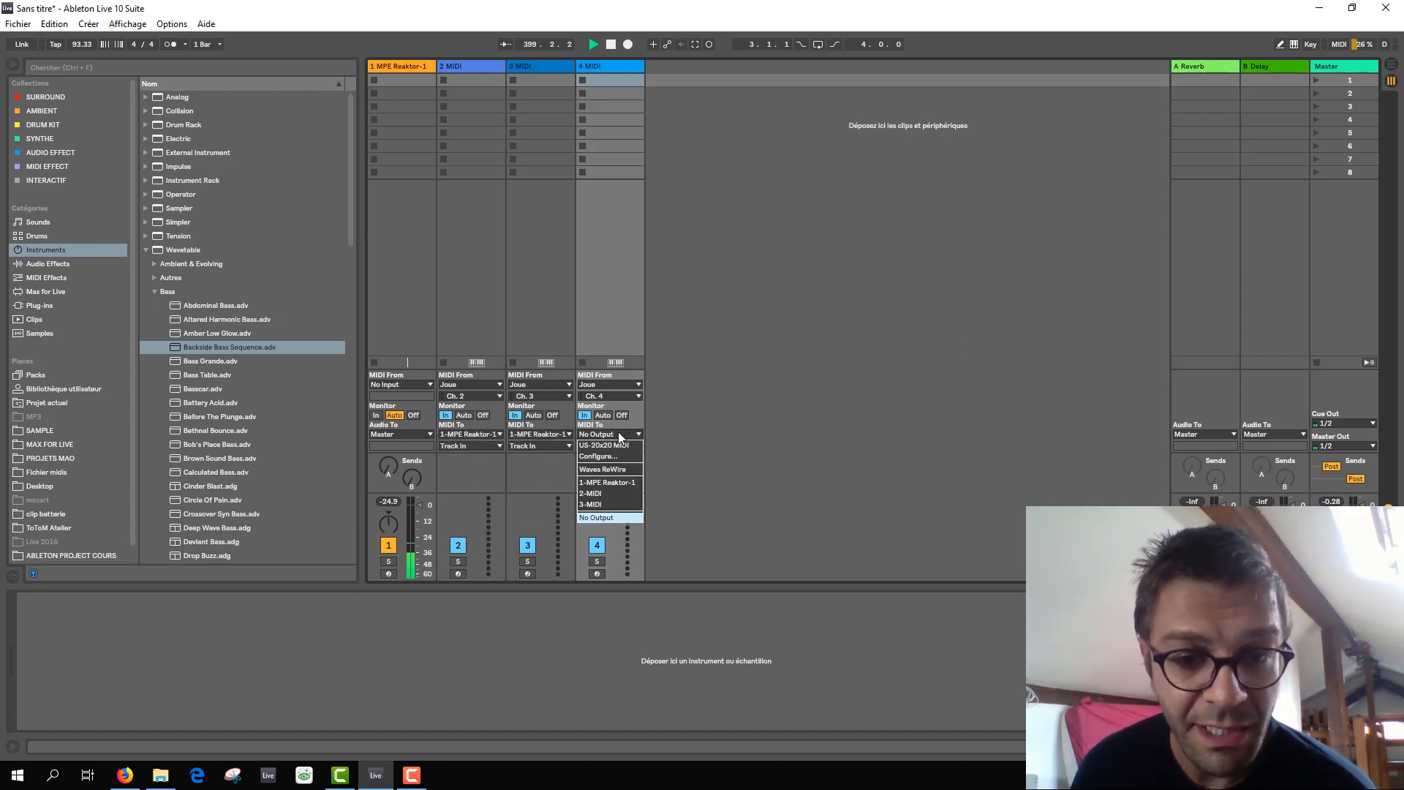
left_click(622, 481)
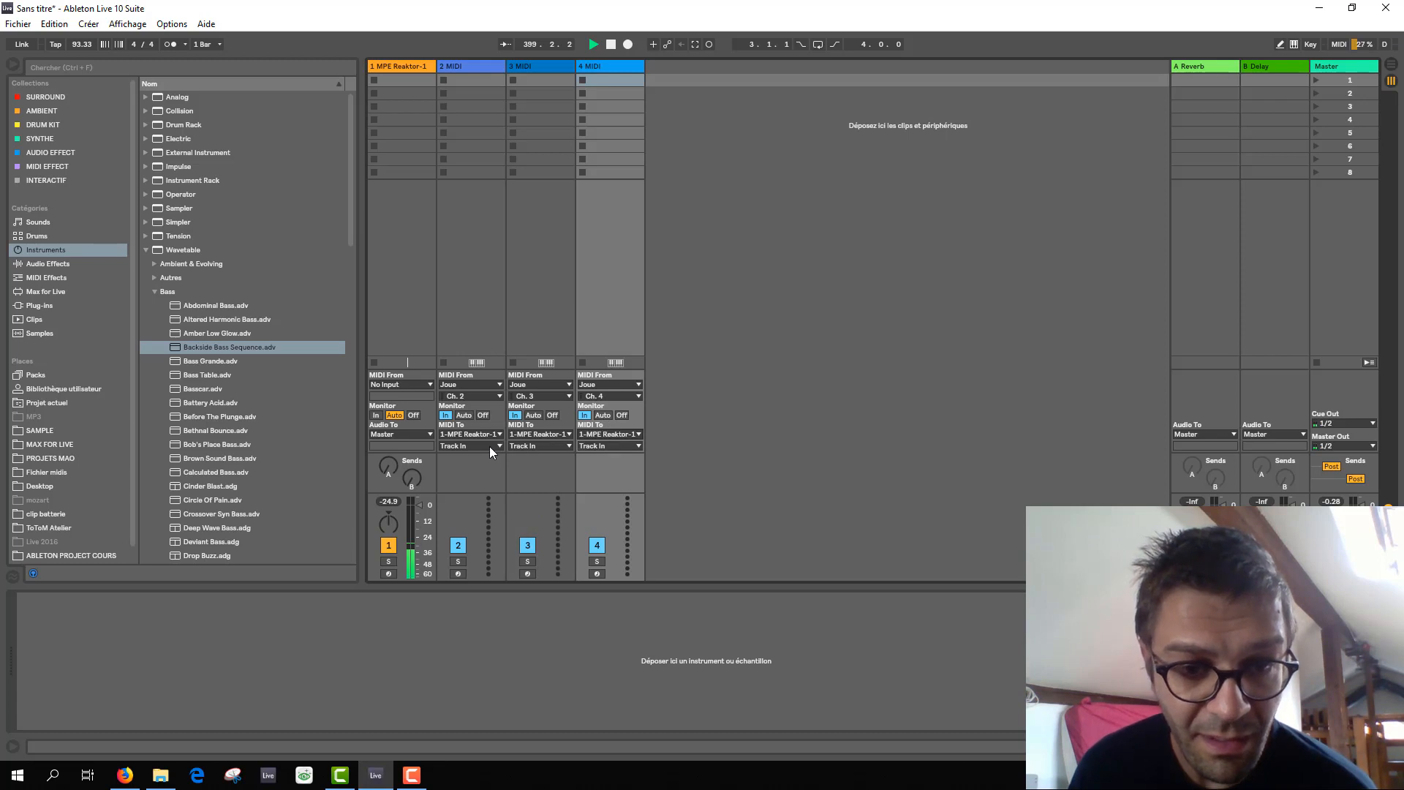
Set the output destinations of tracks 2, 3 and 4 to 2-Reaktor 6, 3-Reaktor 6 and 4-Reaktor 6 respectively.
left_click(489, 446)
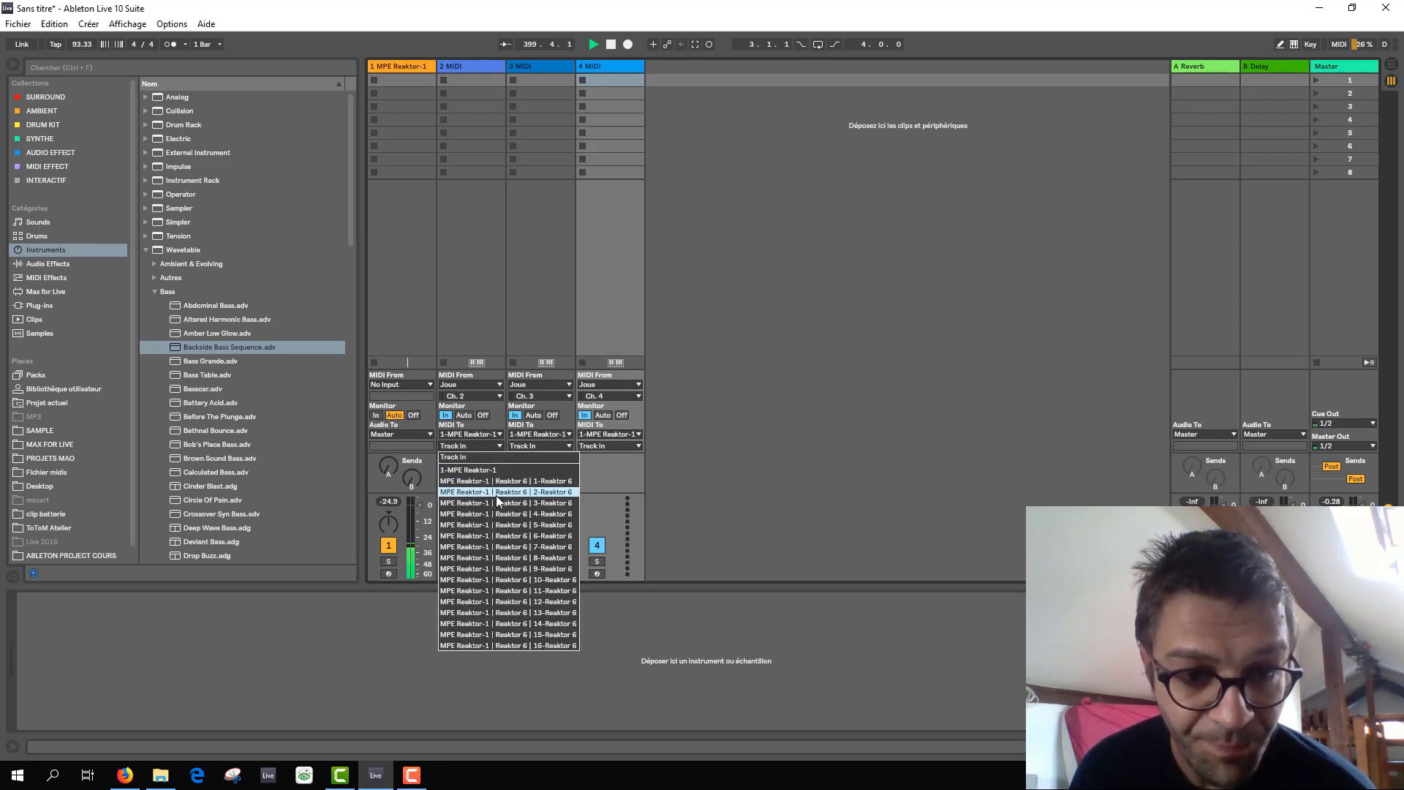
left_click(497, 492)
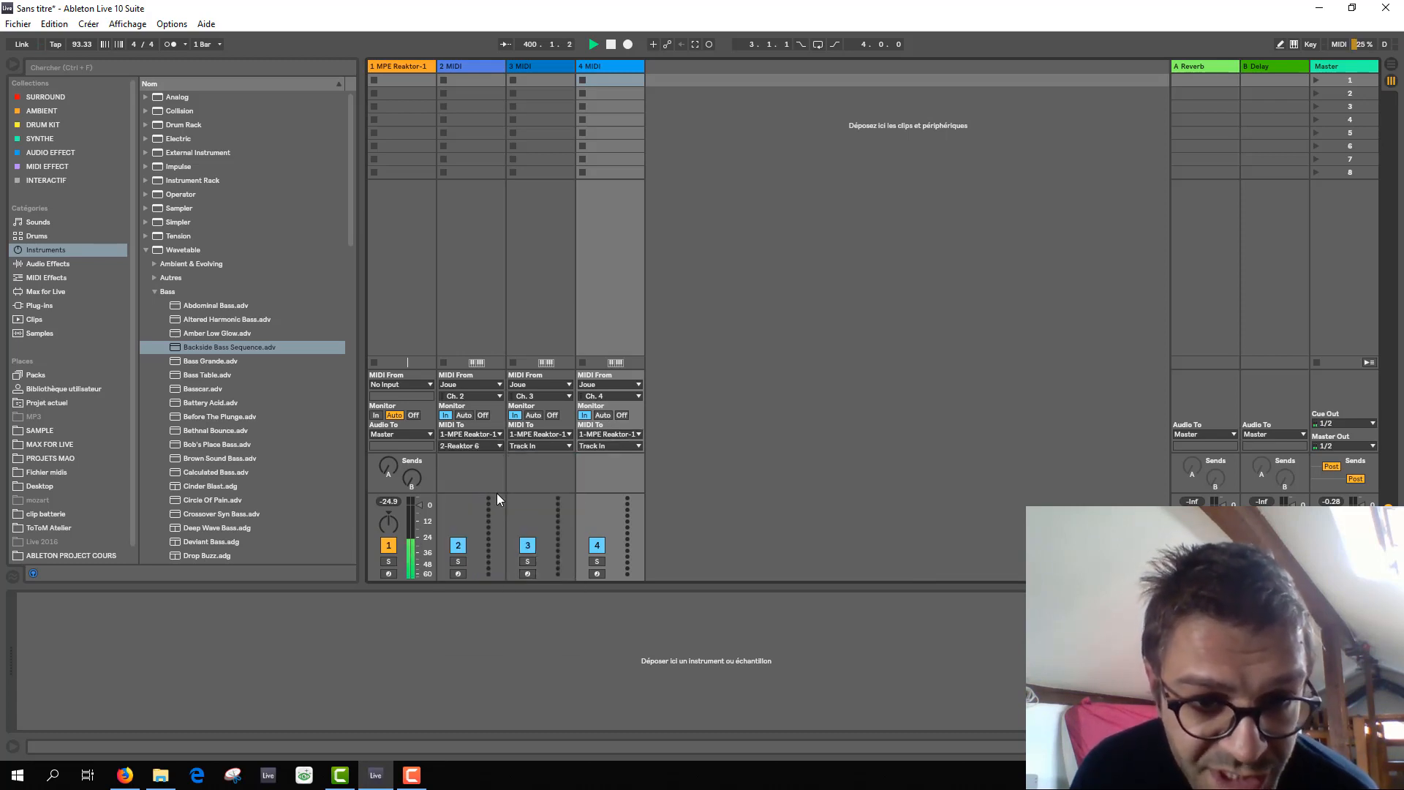
left_click(537, 447)
left_click(559, 503)
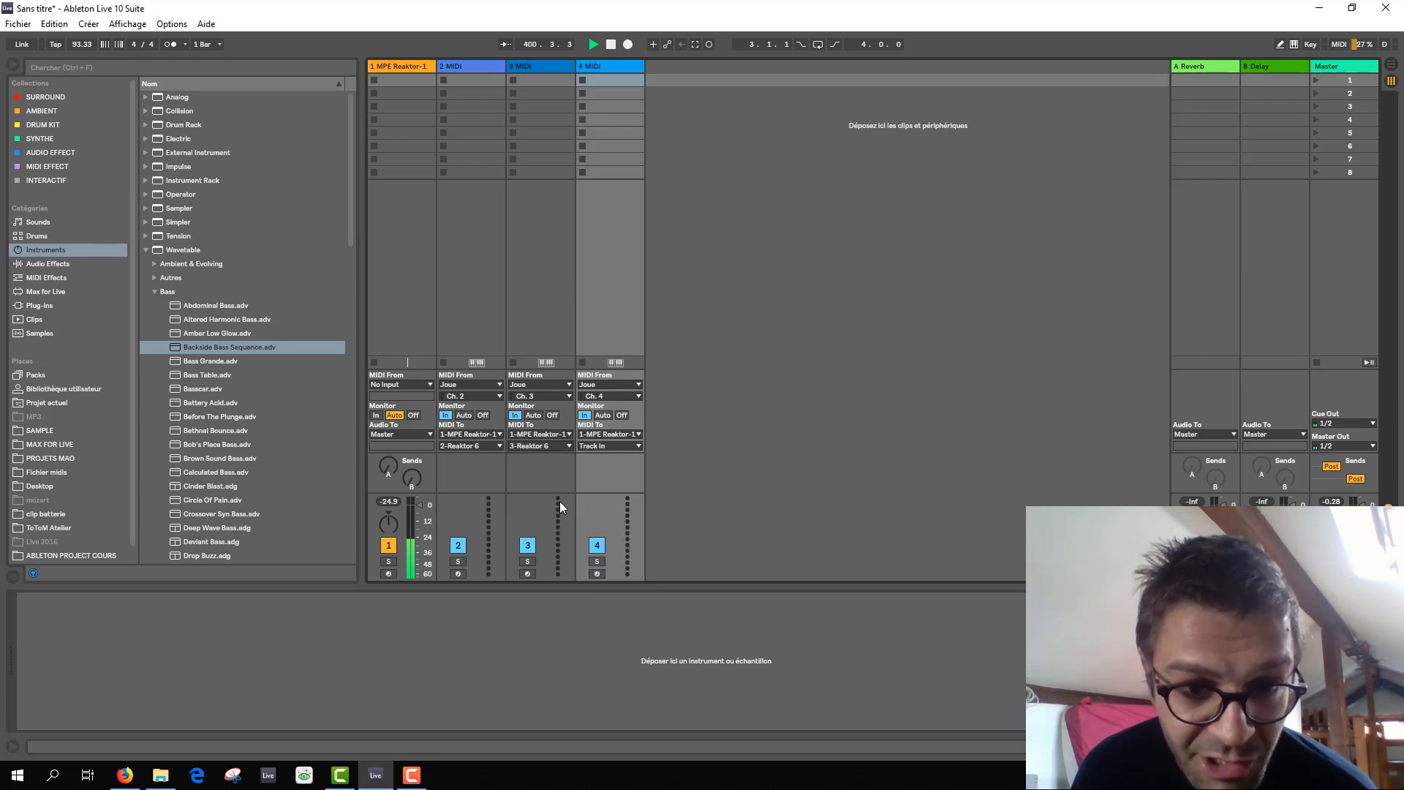
left_click(608, 446)
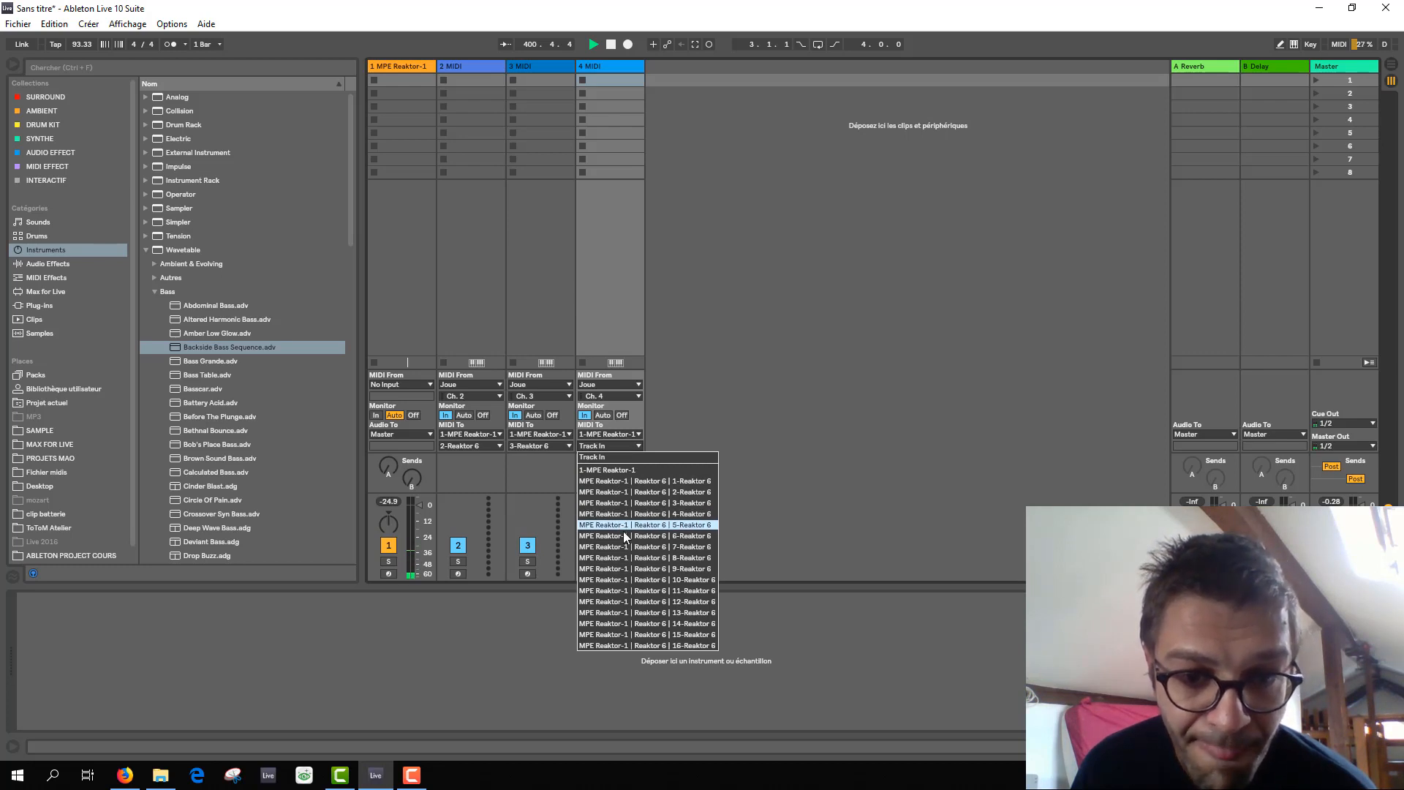
left_click(625, 513)
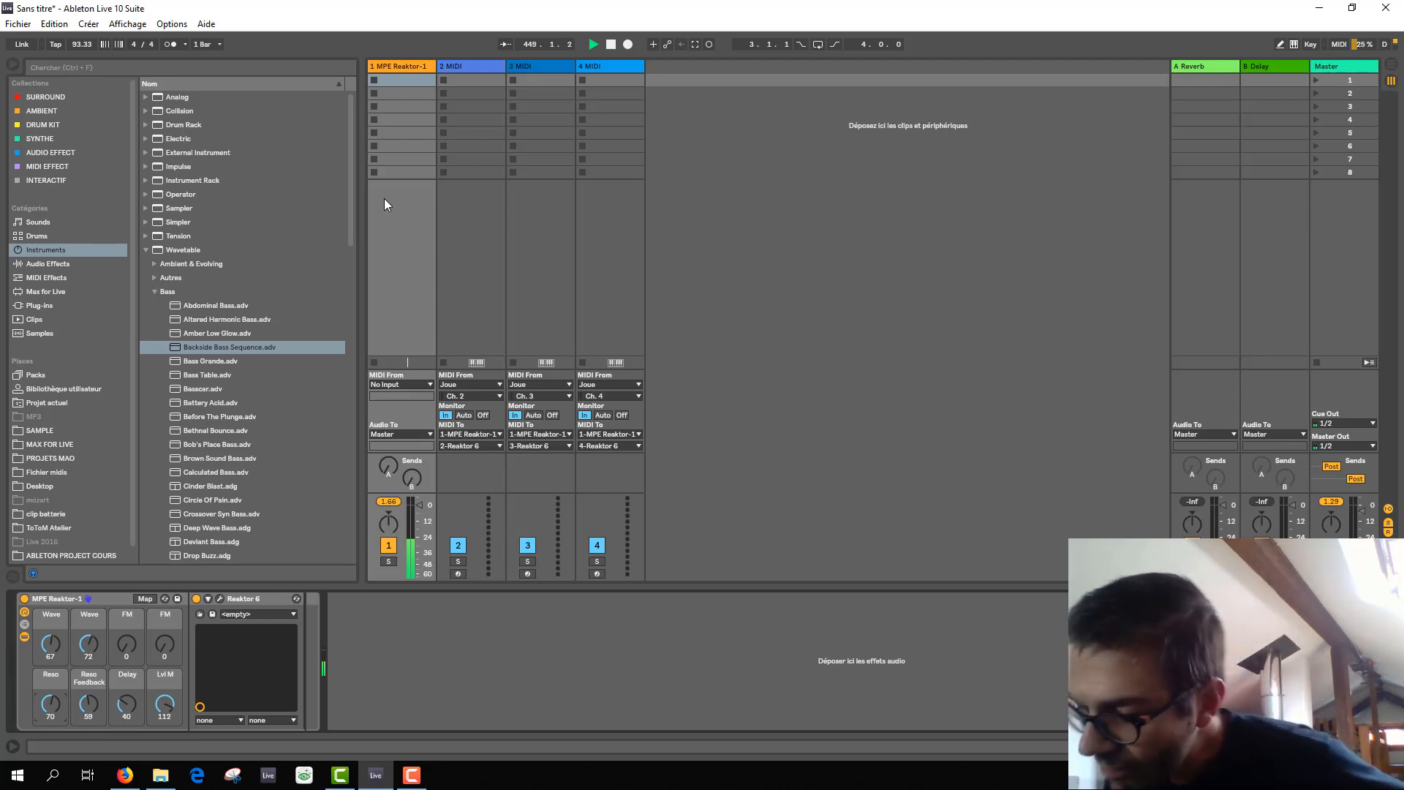
Open the Reaktor 6 plug-in window of the MPE Reaktor-1 track and move it clear of the rack's macro controls.
left_click(400, 68)
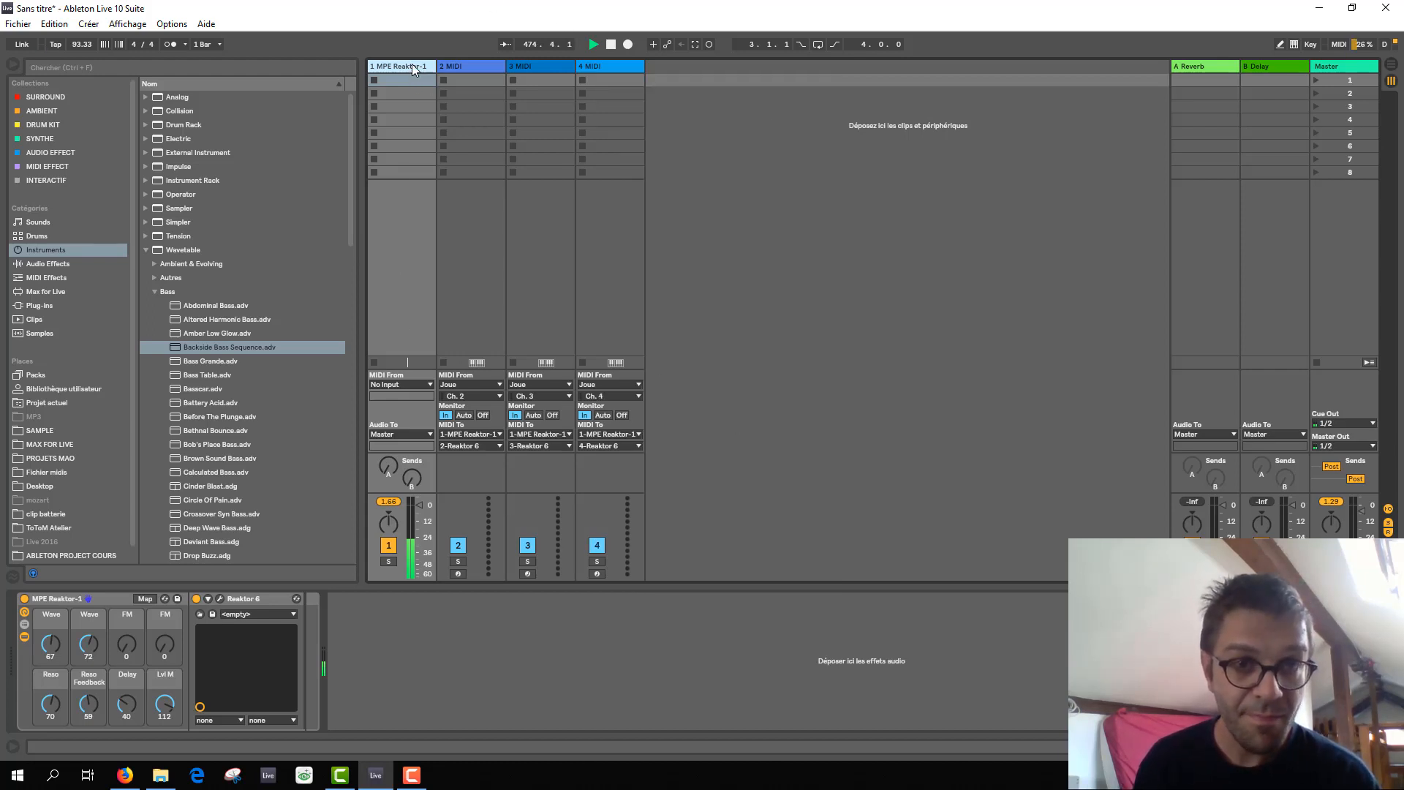
left_click(50, 704)
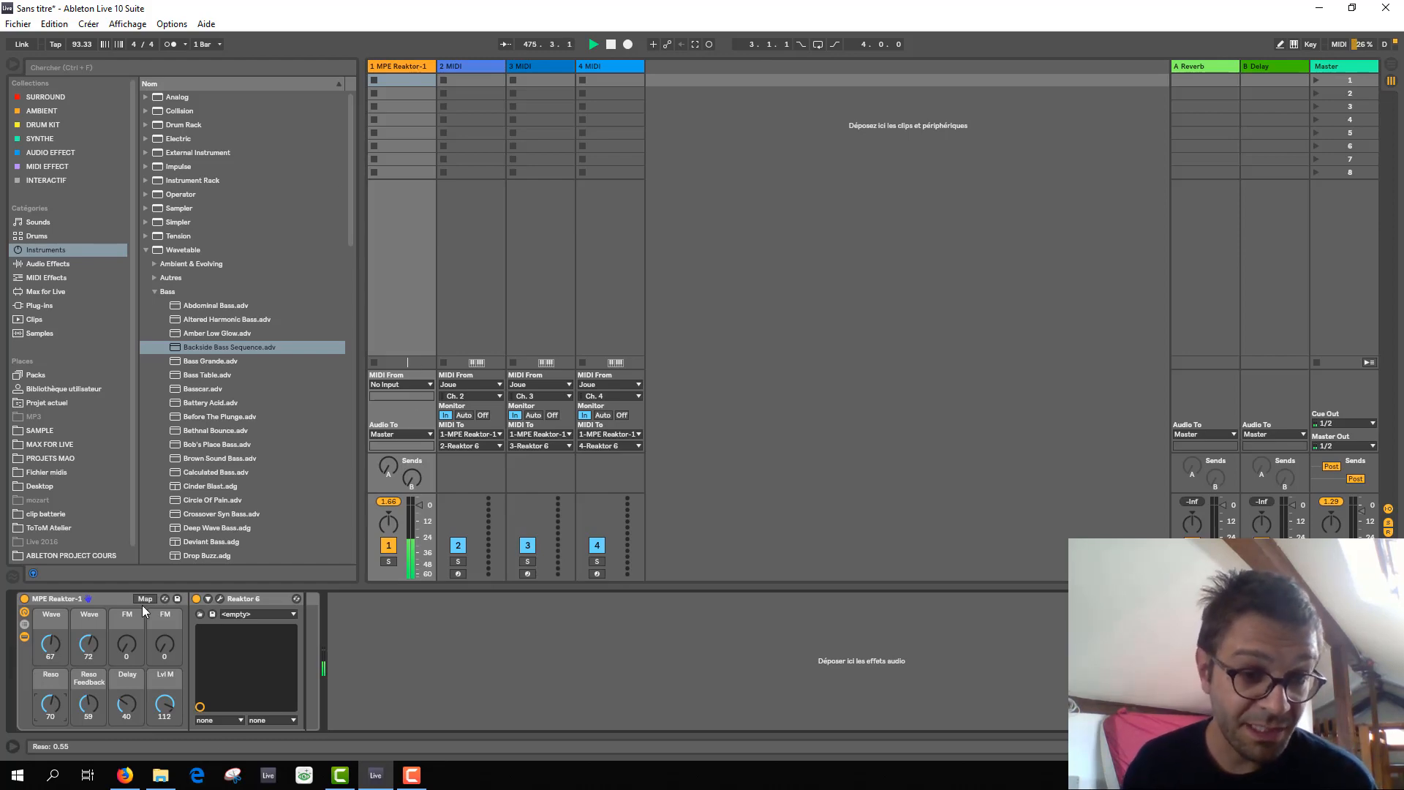
left_click(219, 599)
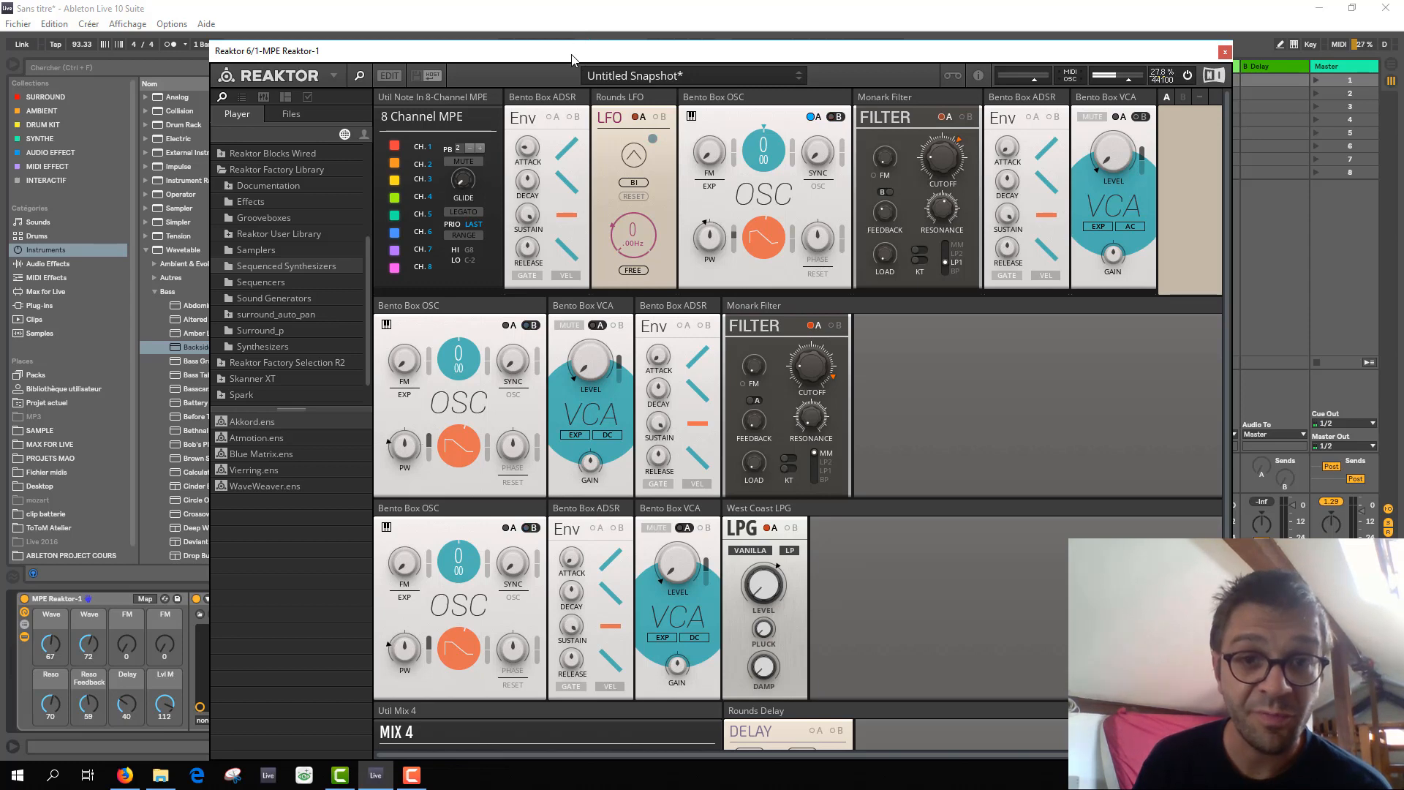
left_click_drag(575, 55, 748, 21)
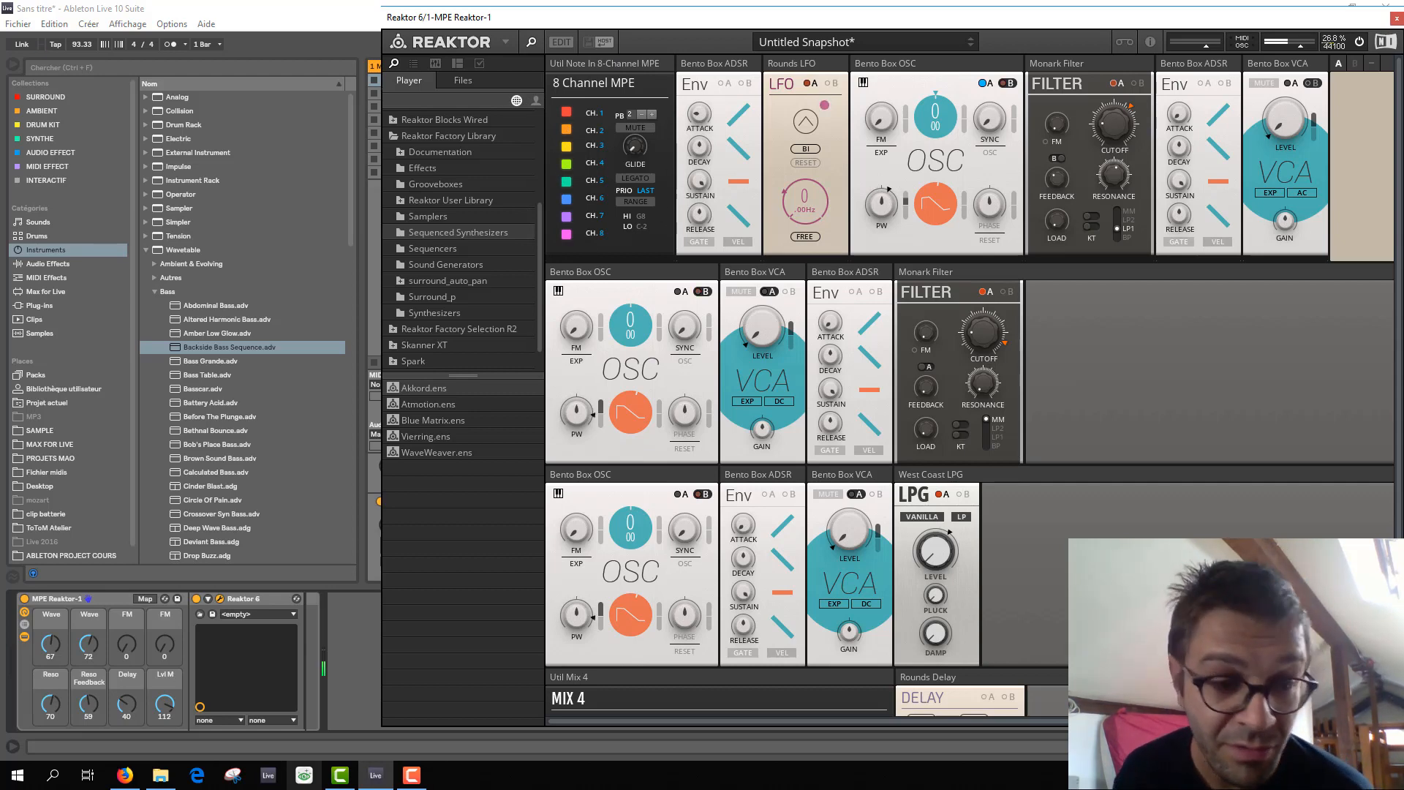
Switch to the Firefox window with the Reaktor User Library and search it for "mpe".
left_click(124, 775)
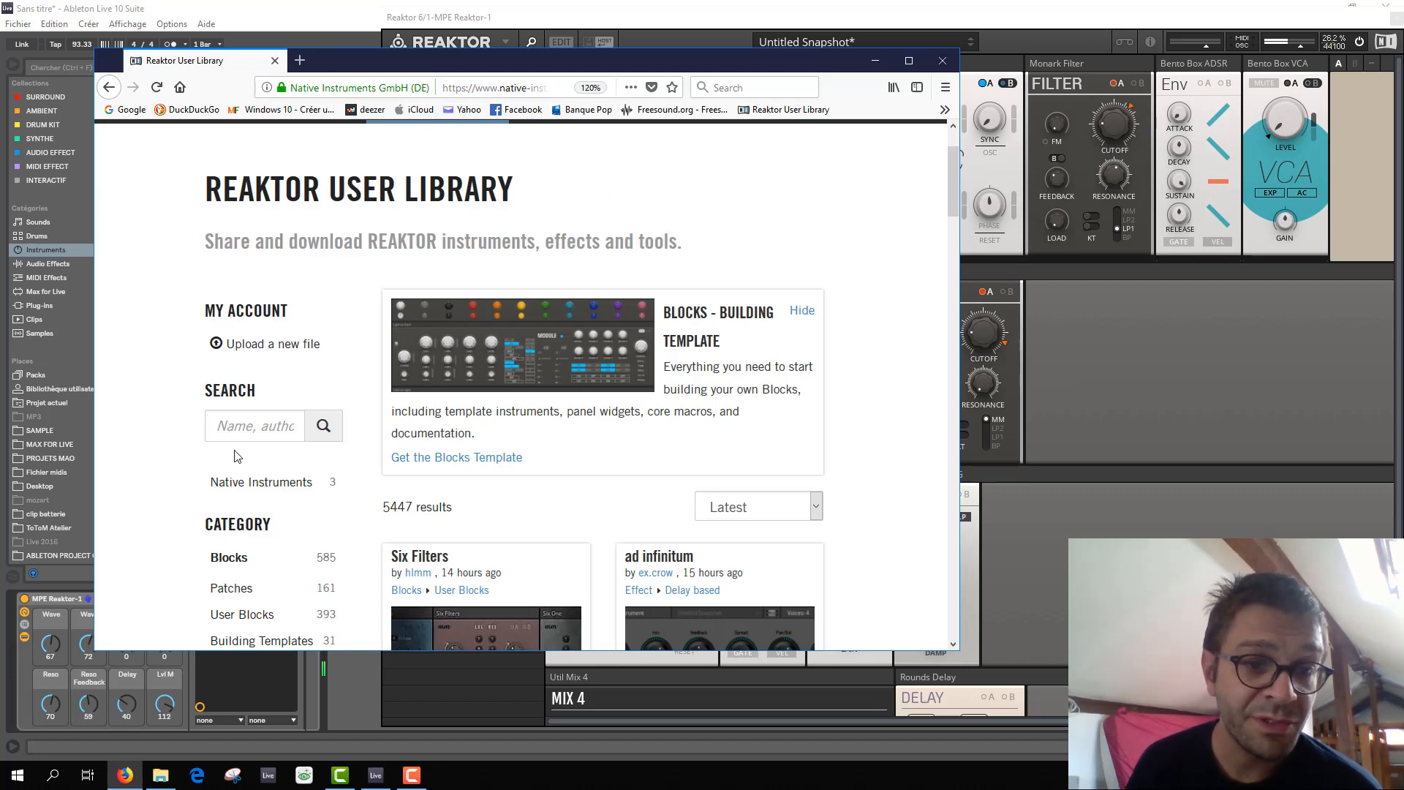
left_click(272, 431)
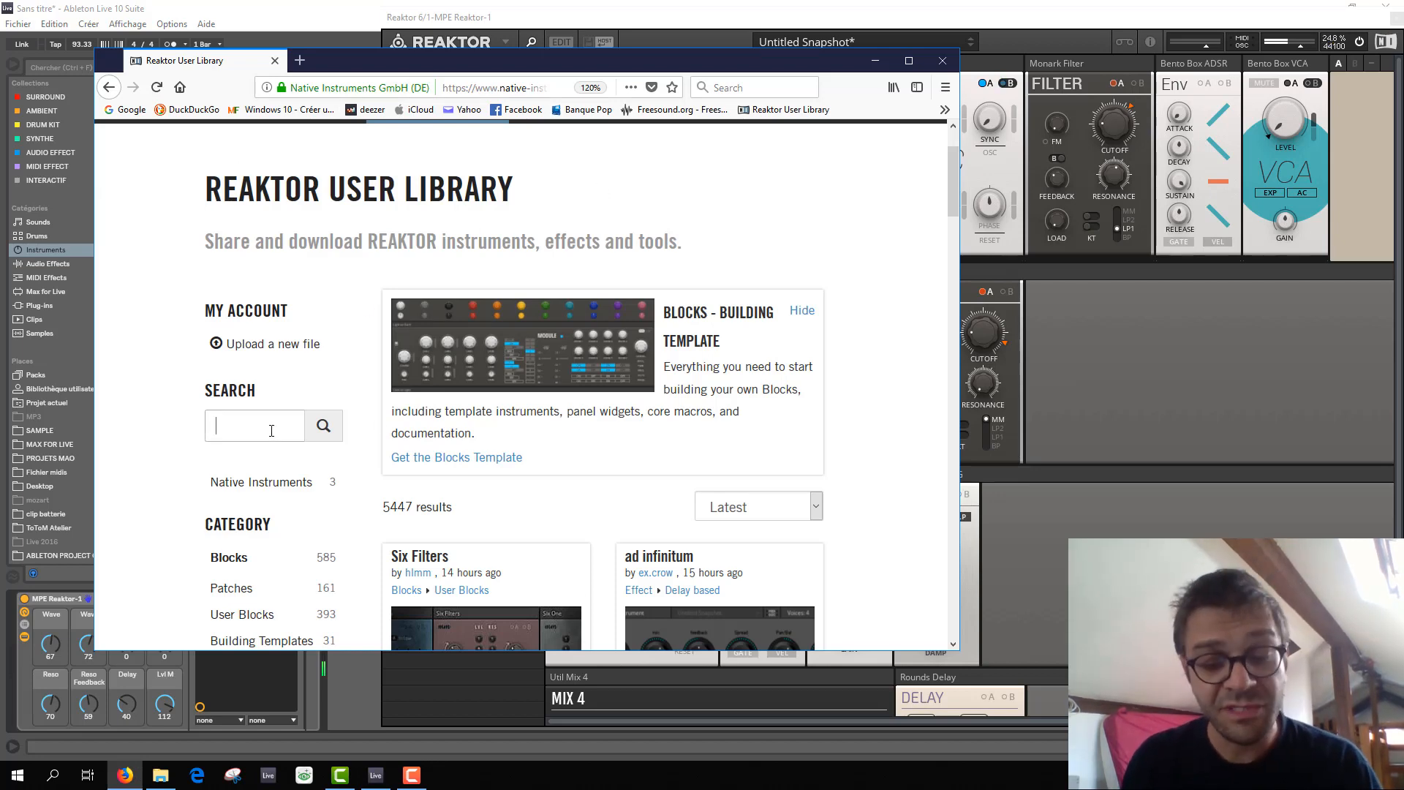
type("mpe")
key("Return")
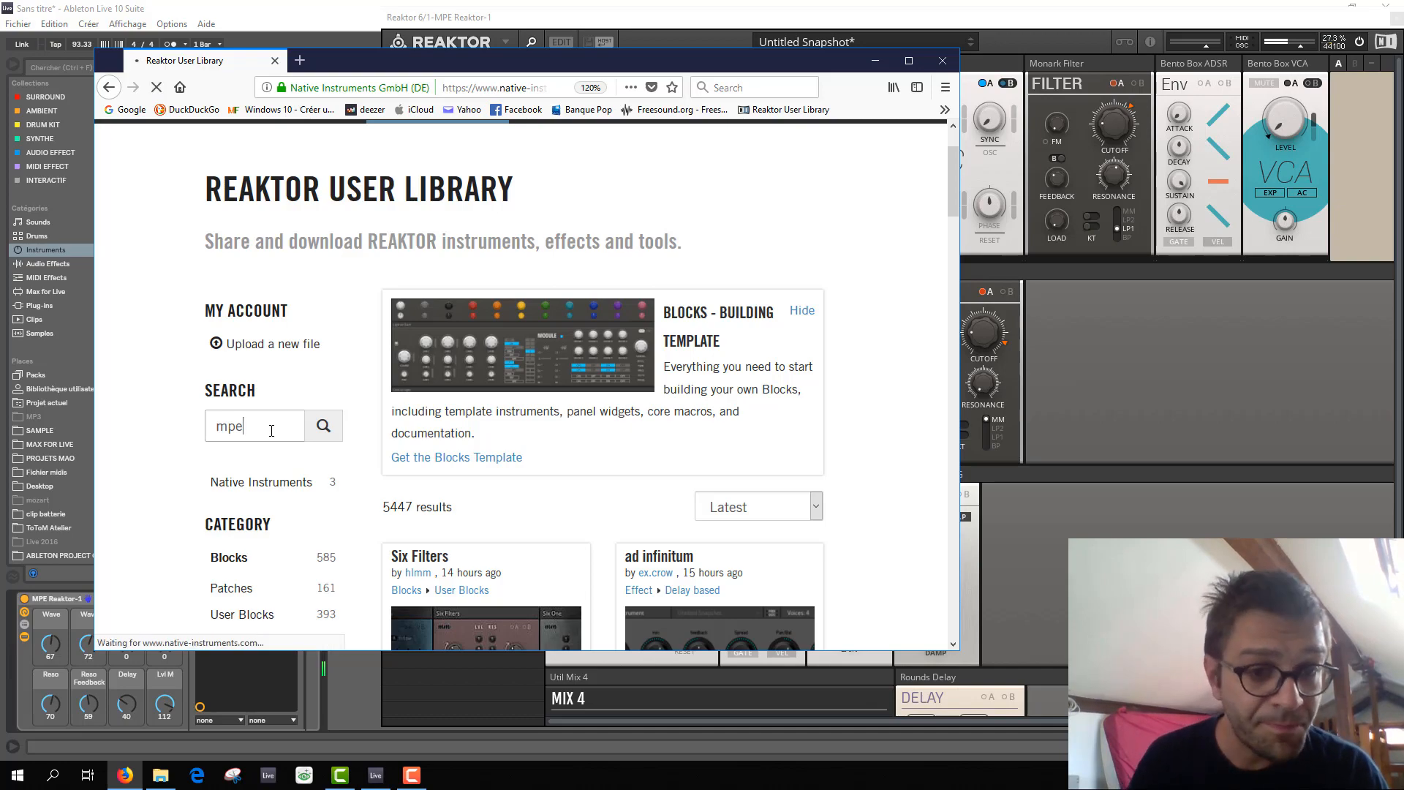
Look through the MPE blocks and synthesizers in the search results, and minimize the browser to return to Reaktor.
scroll(512, 453, "down", 5)
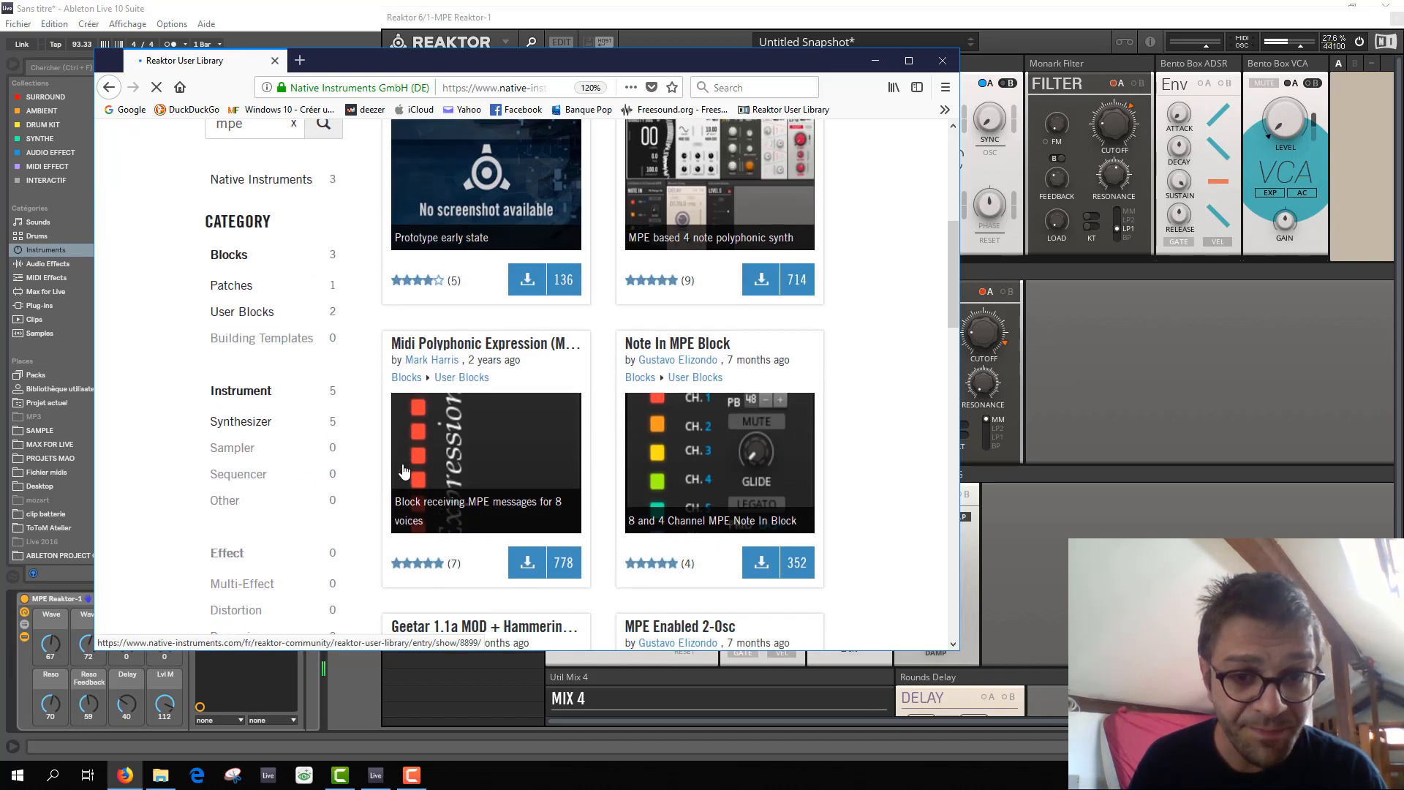
scroll(520, 457, "down", 5)
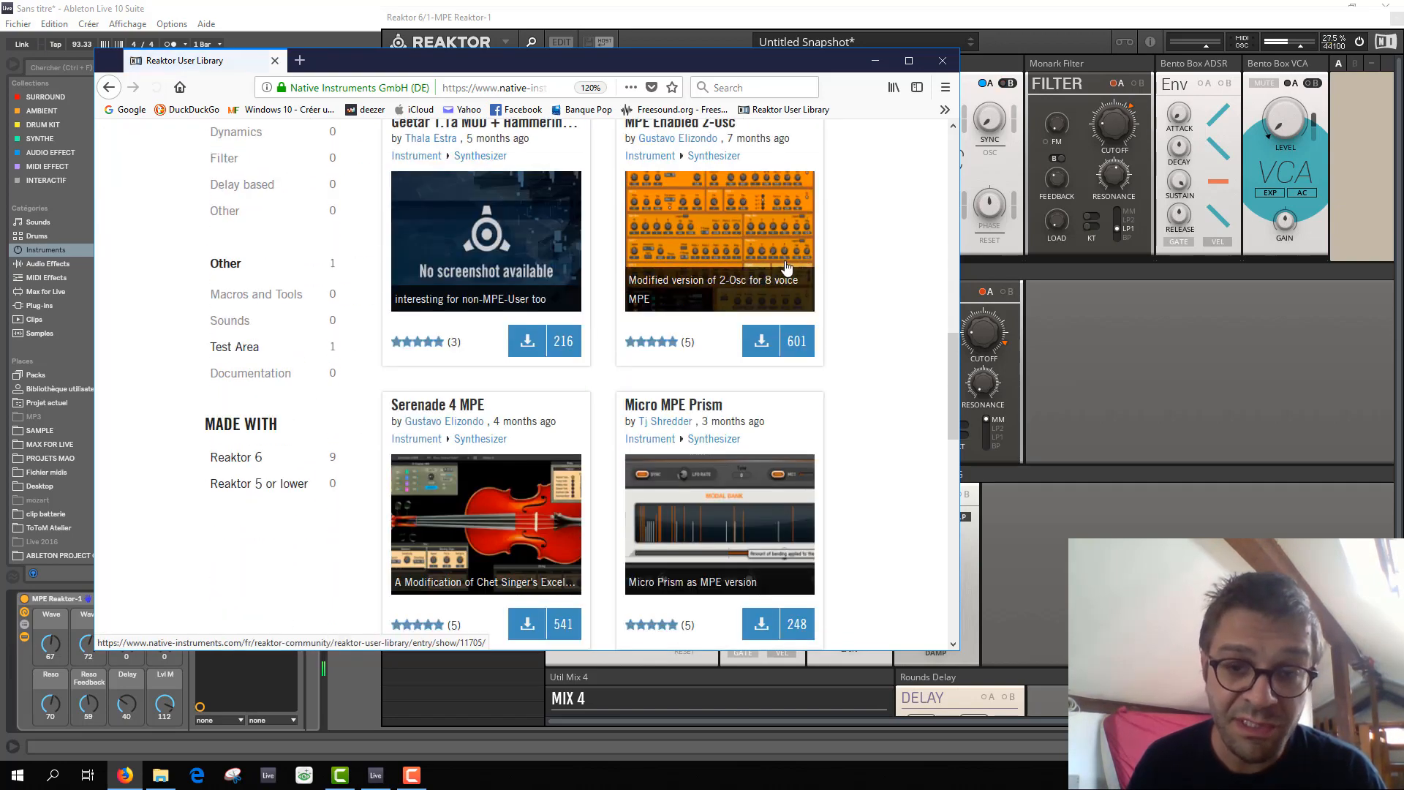
scroll(792, 237, "up", 1)
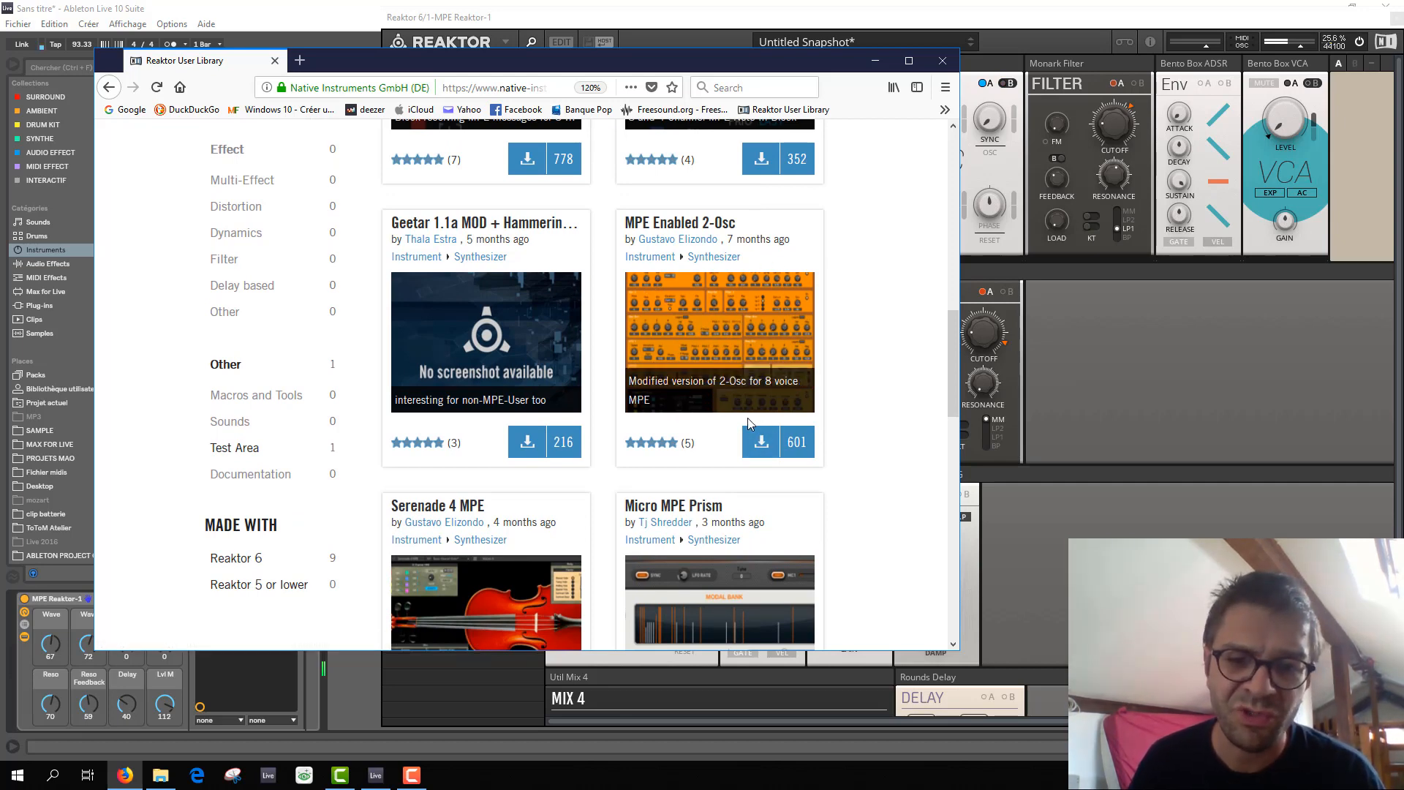
scroll(659, 476, "down", 2)
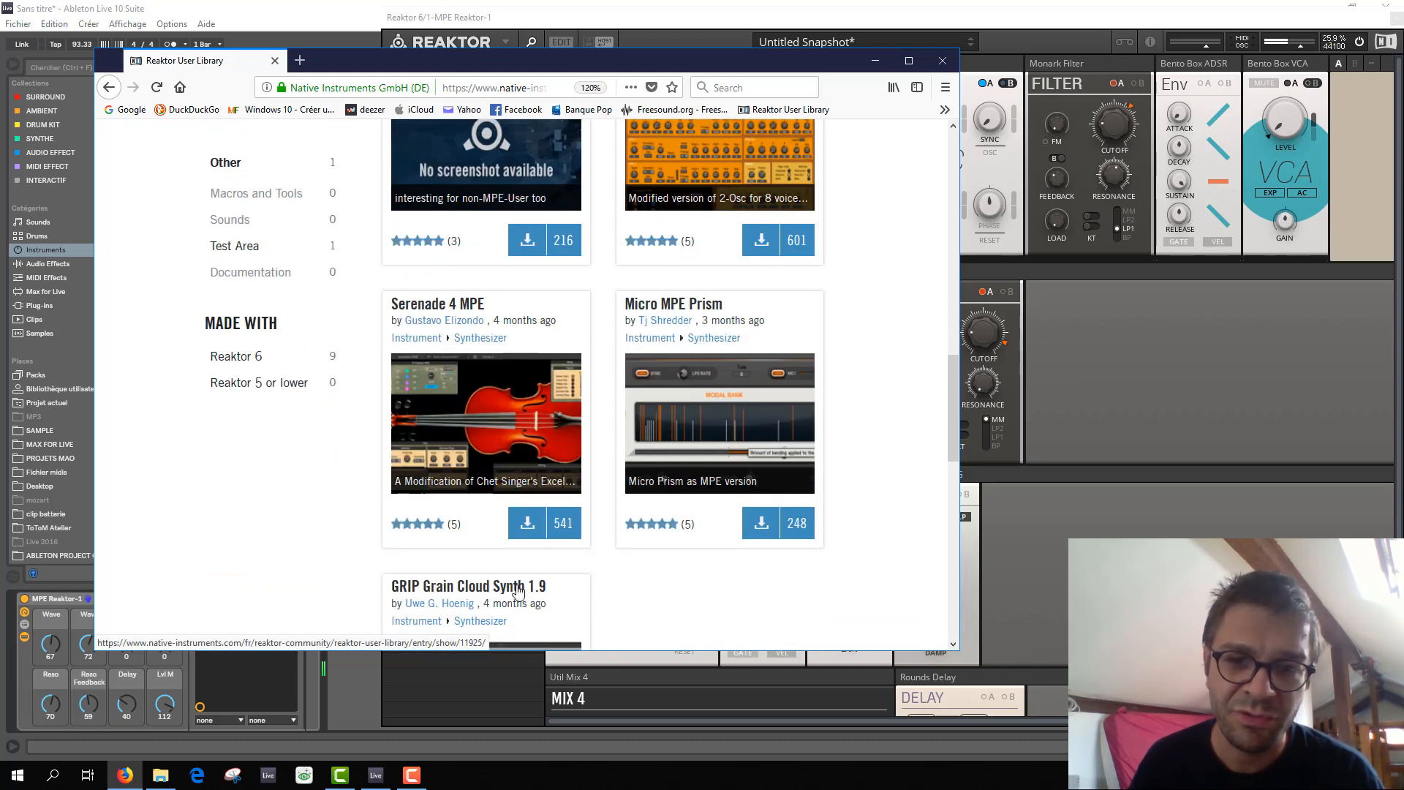
scroll(795, 504, "up", 1)
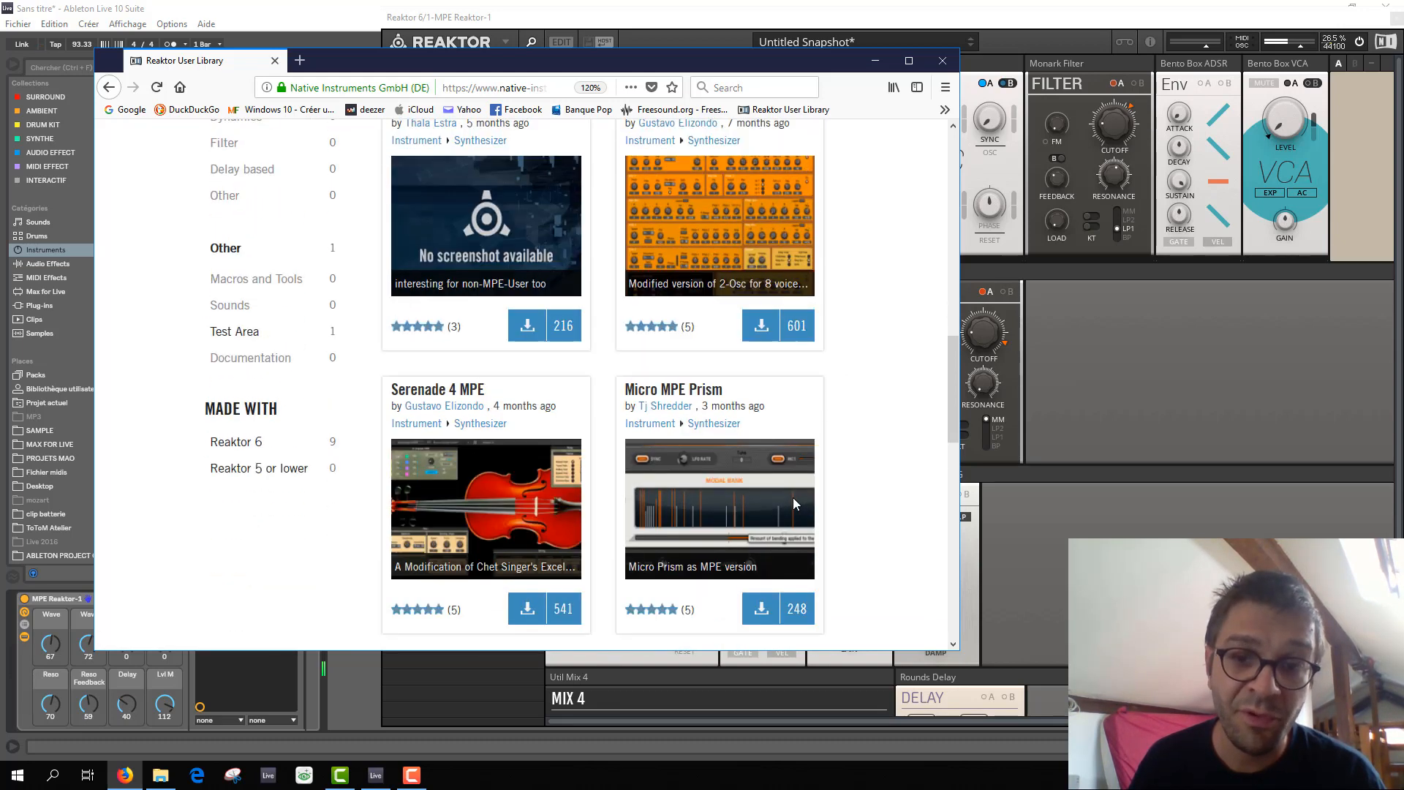
scroll(795, 504, "up", 5)
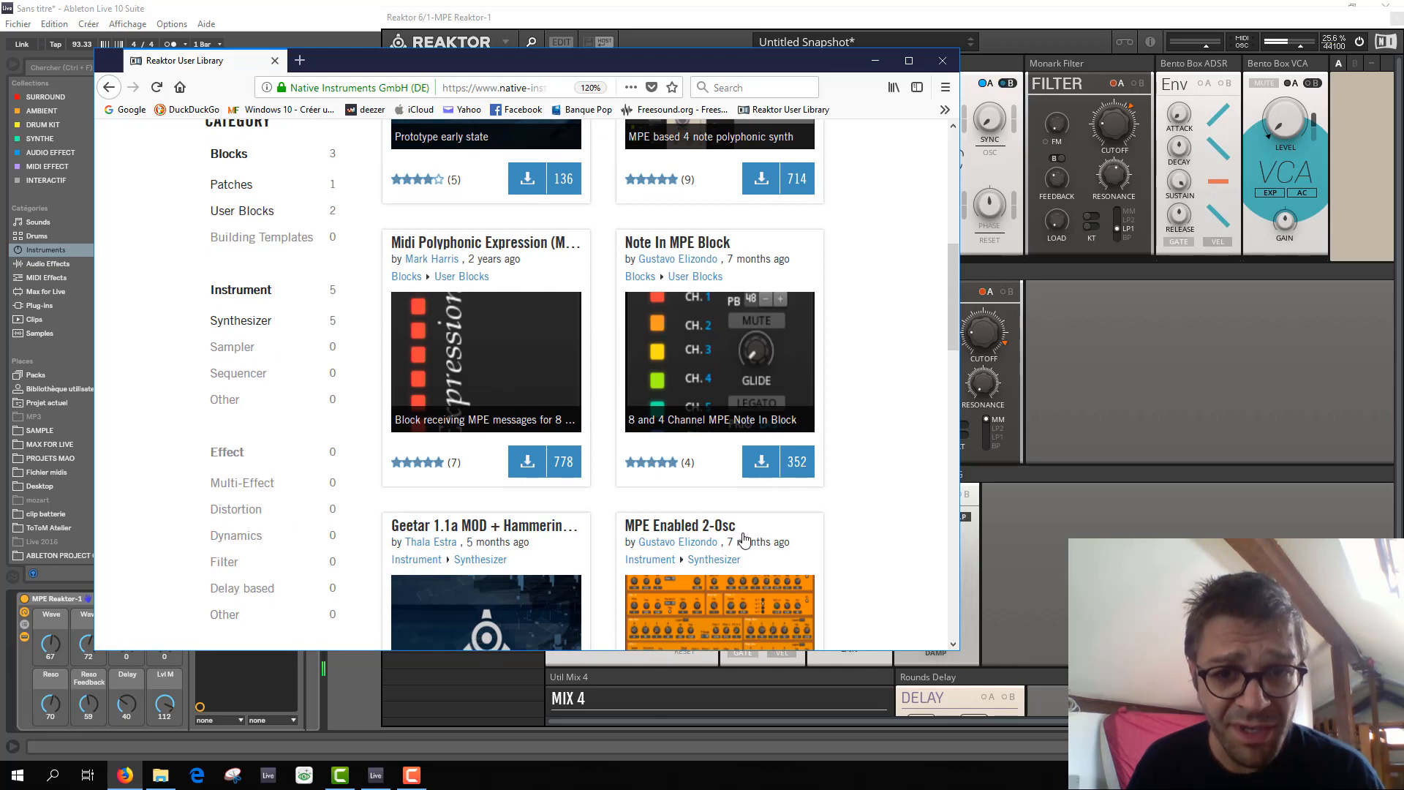
scroll(744, 539, "up", 1)
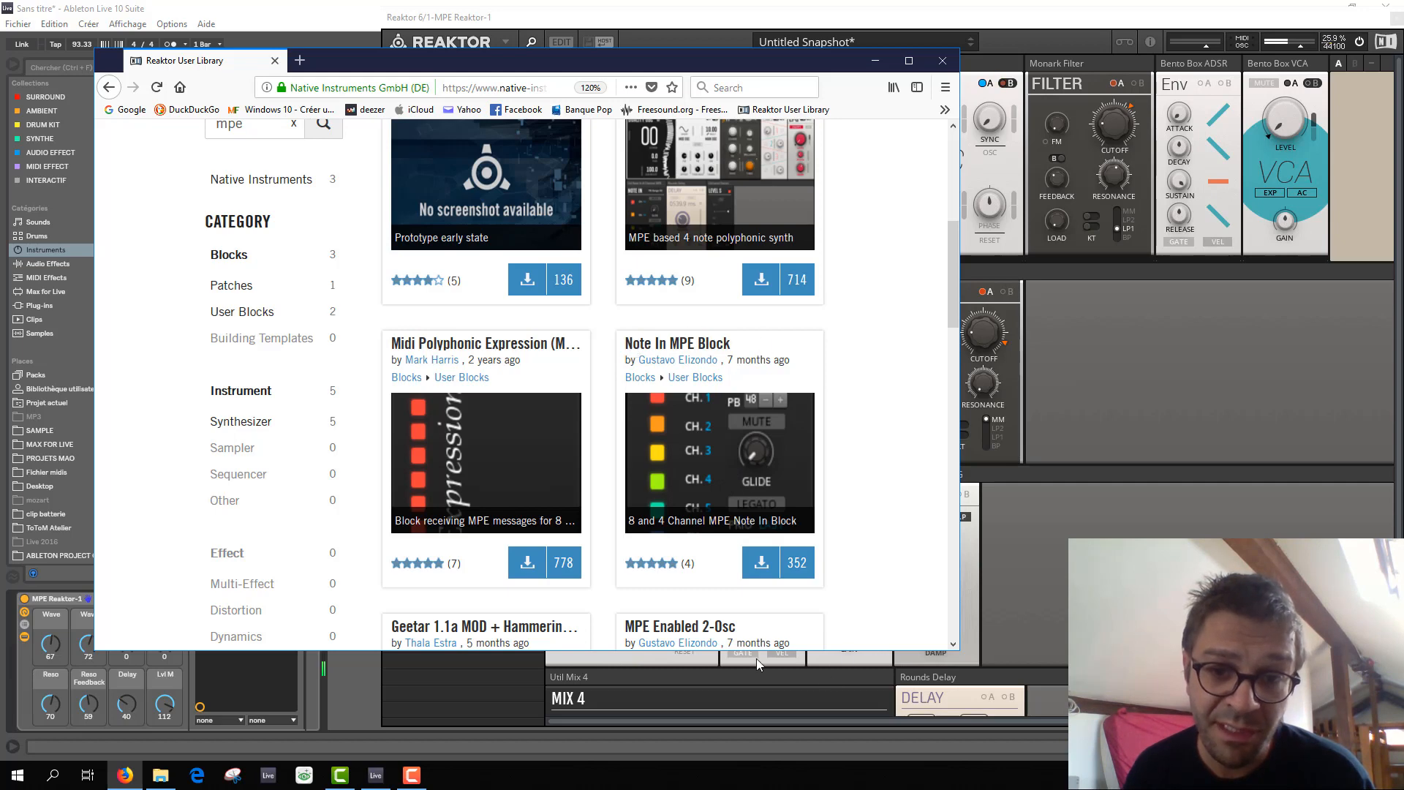
left_click(865, 48)
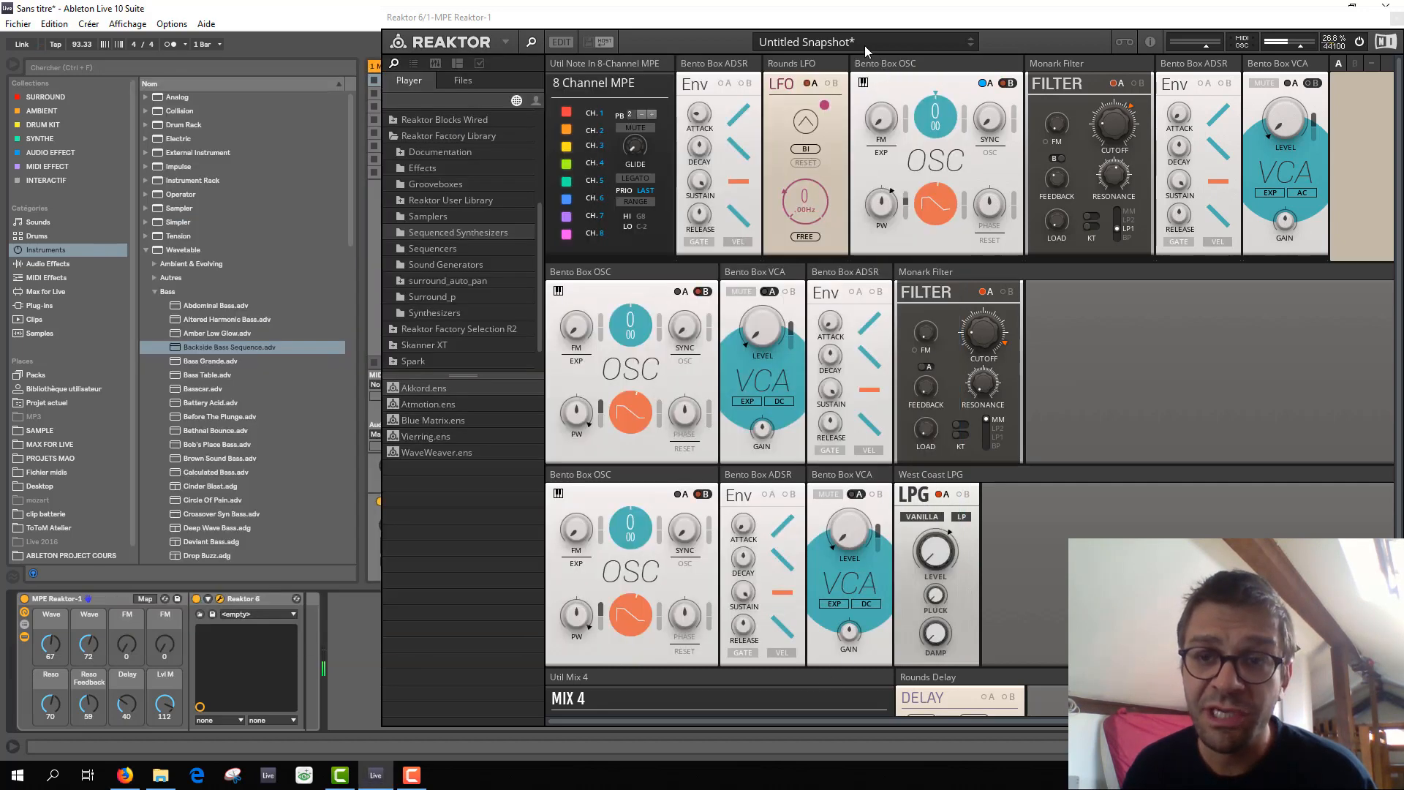
Move the Reaktor window over the browser and track area, turn on edit mode, and enlarge the structure view to show the patch.
left_click_drag(833, 19, 569, 25)
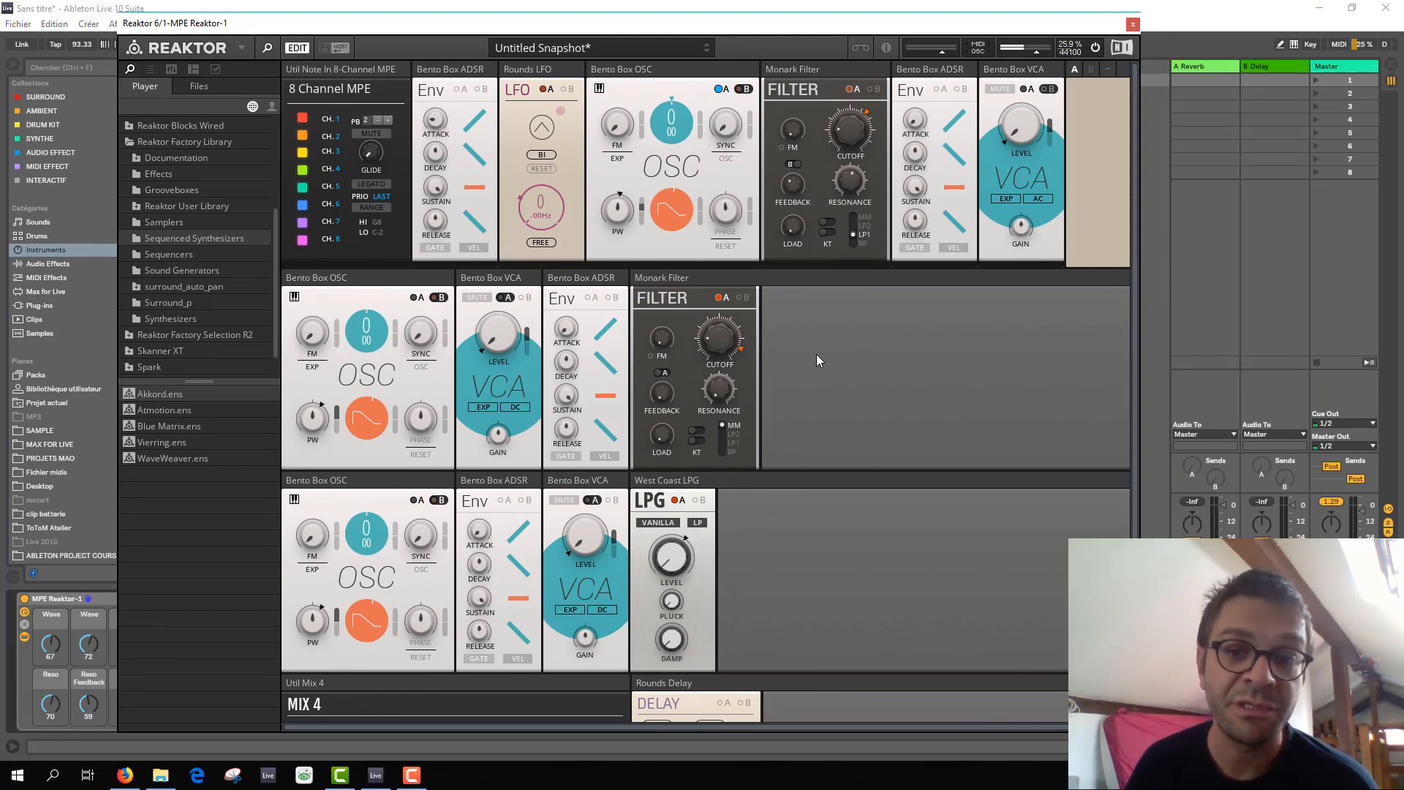
left_click(297, 51)
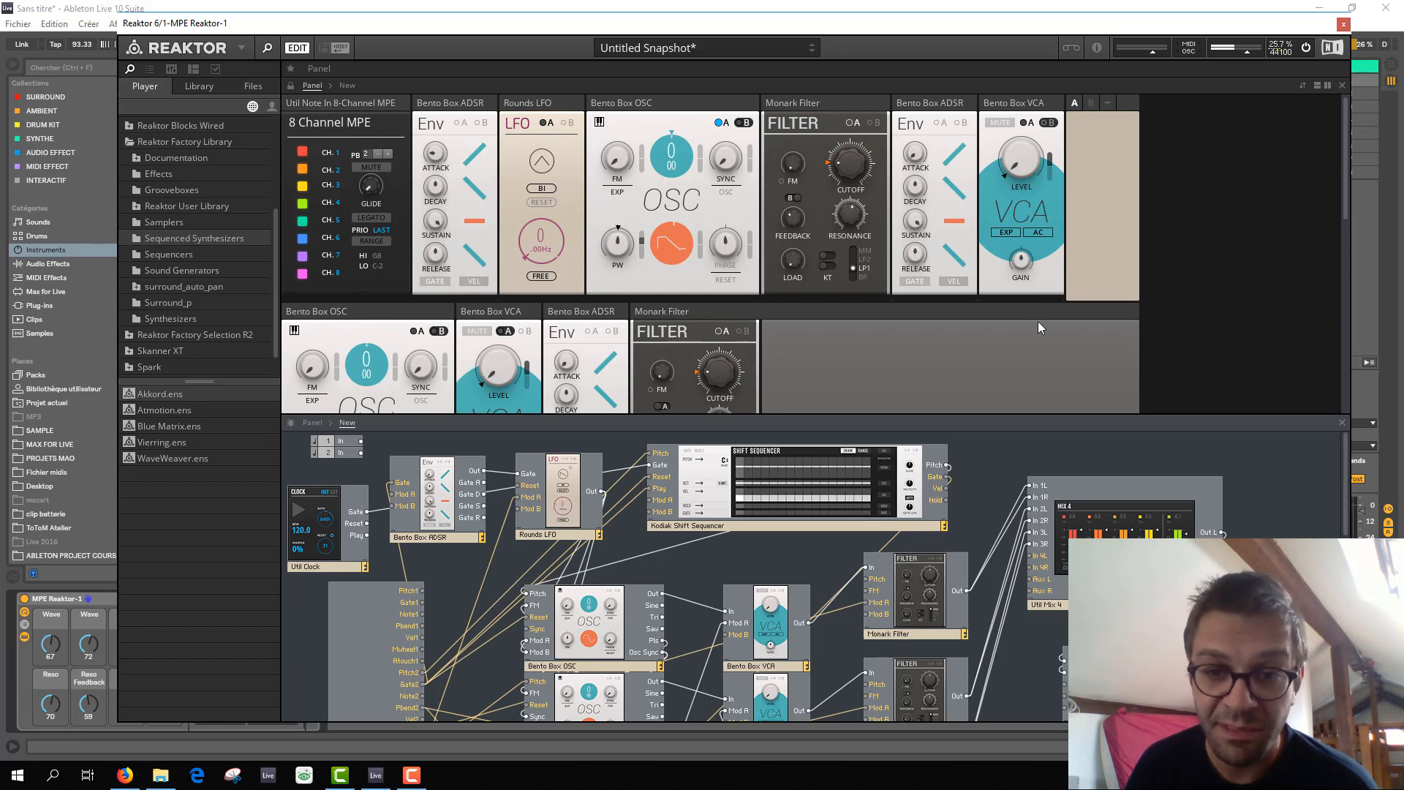
left_click_drag(1008, 416, 986, 177)
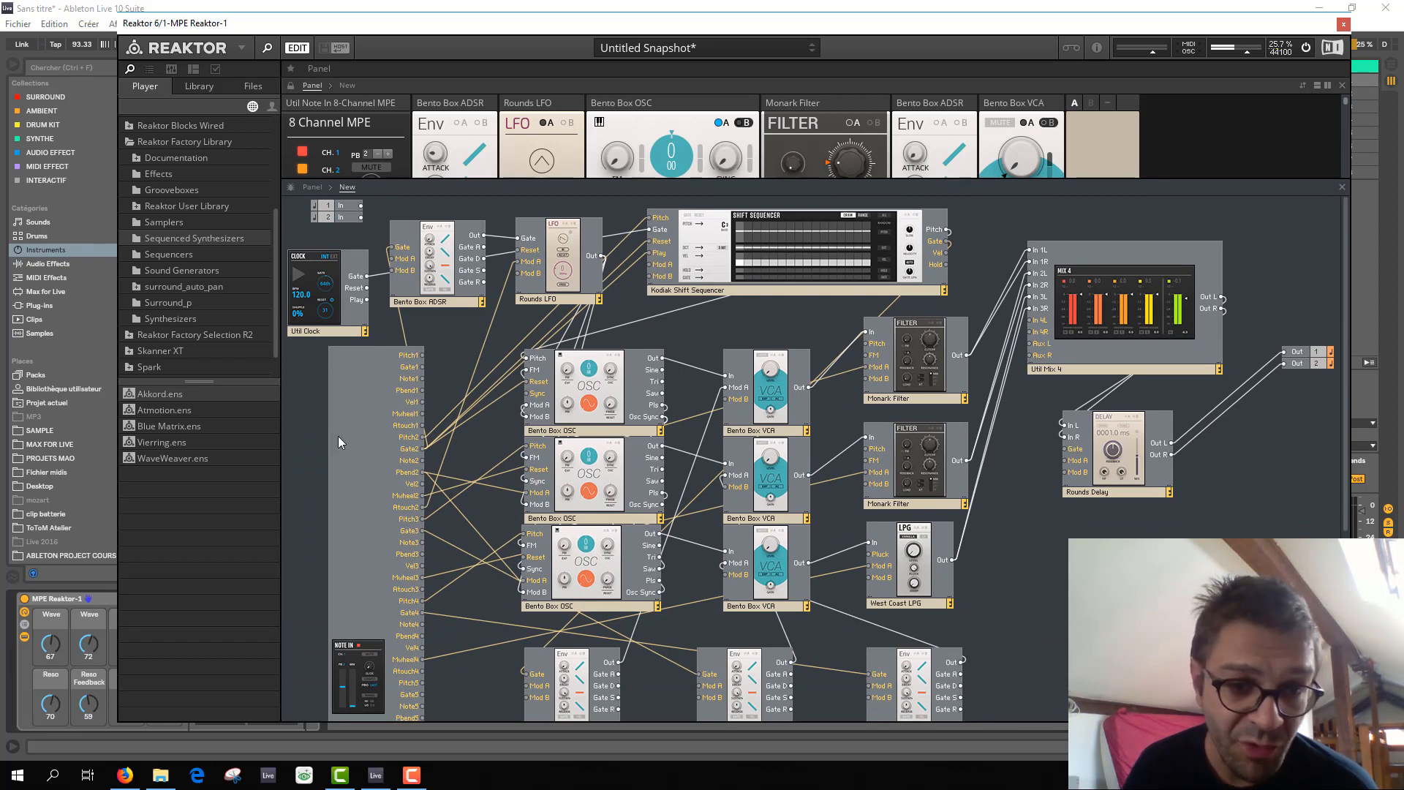
Select the 8-channel MPE Note In block in the structure and examine its per-channel outputs and their connections to the other blocks.
left_click(370, 446)
scroll(309, 470, "down", 8)
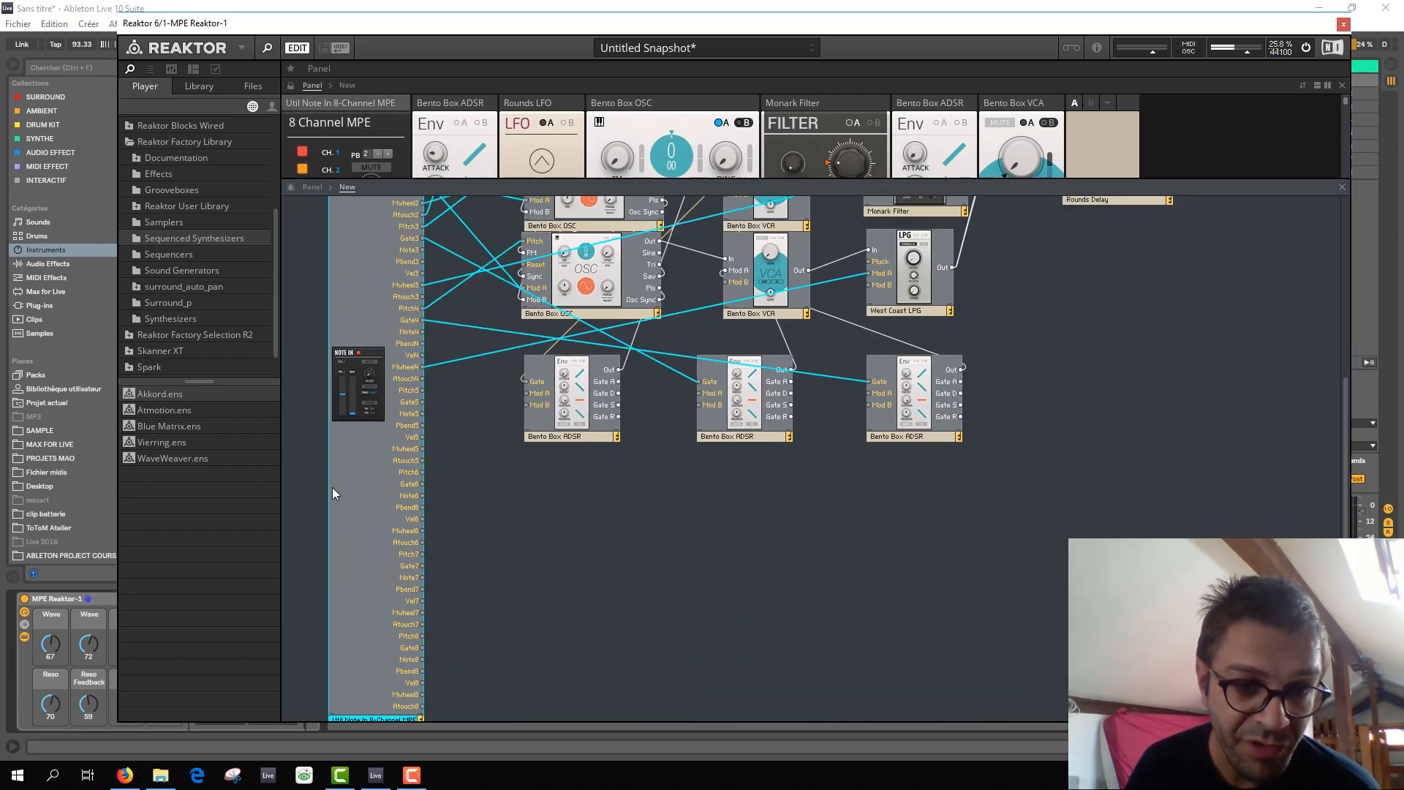
scroll(330, 489, "up", 5)
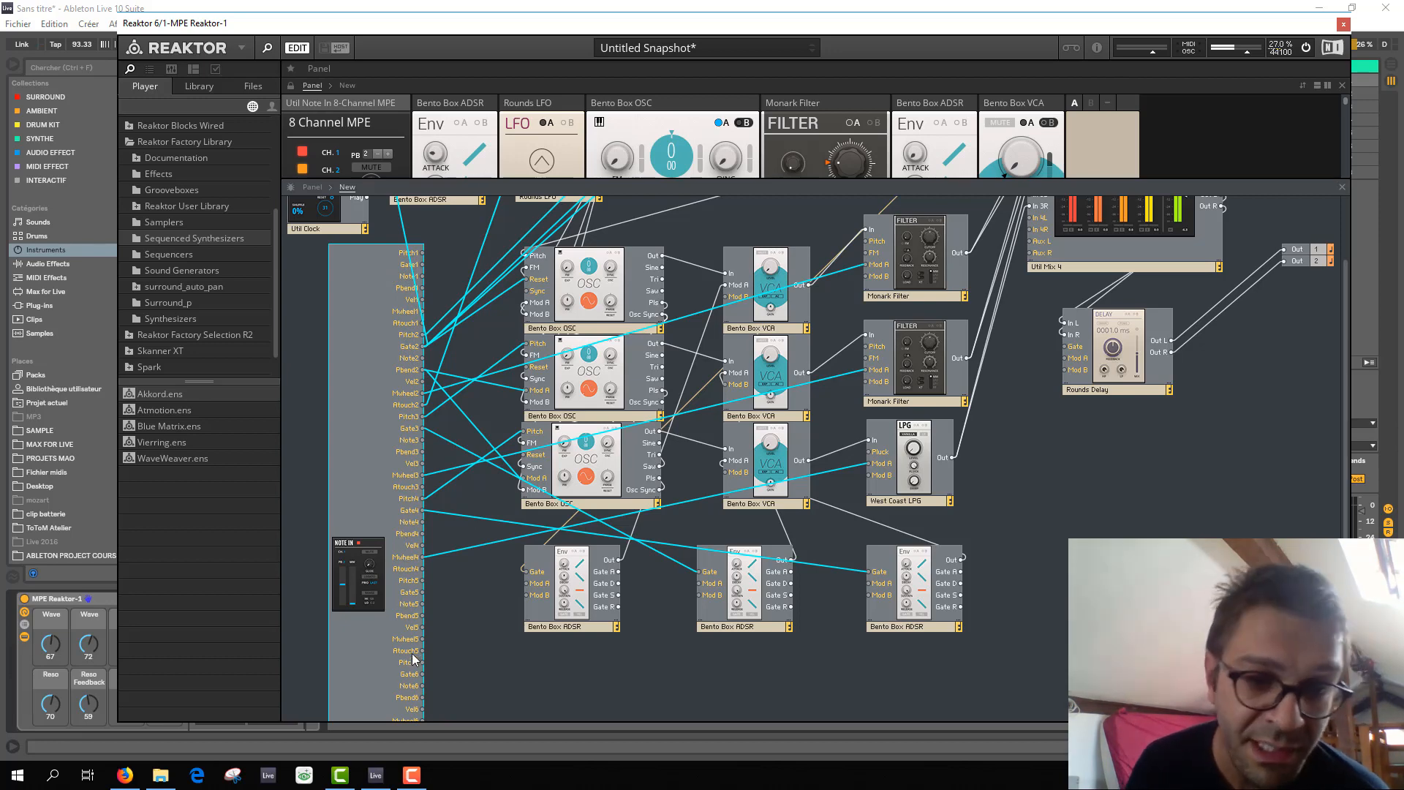
scroll(379, 415, "up", 3)
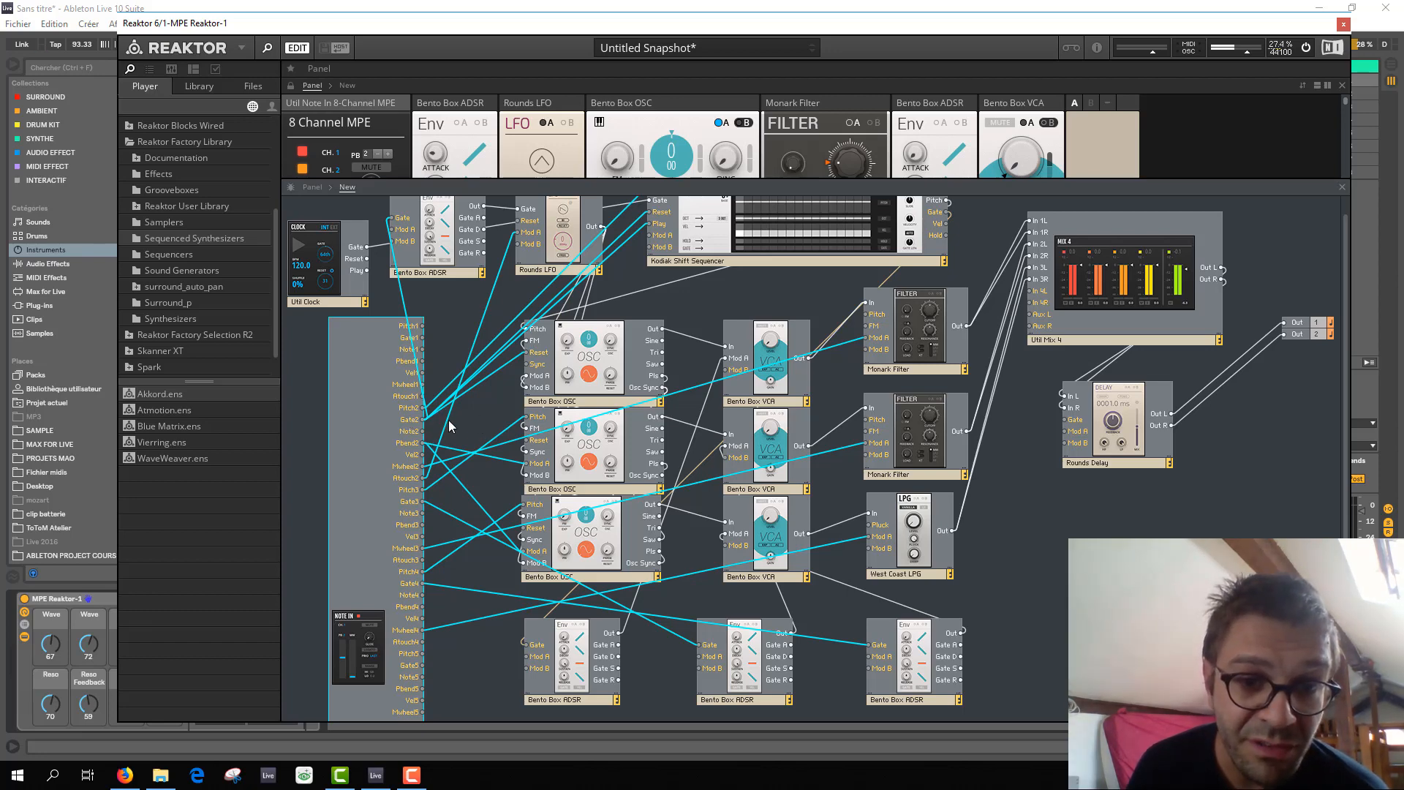
scroll(751, 311, "up", 1)
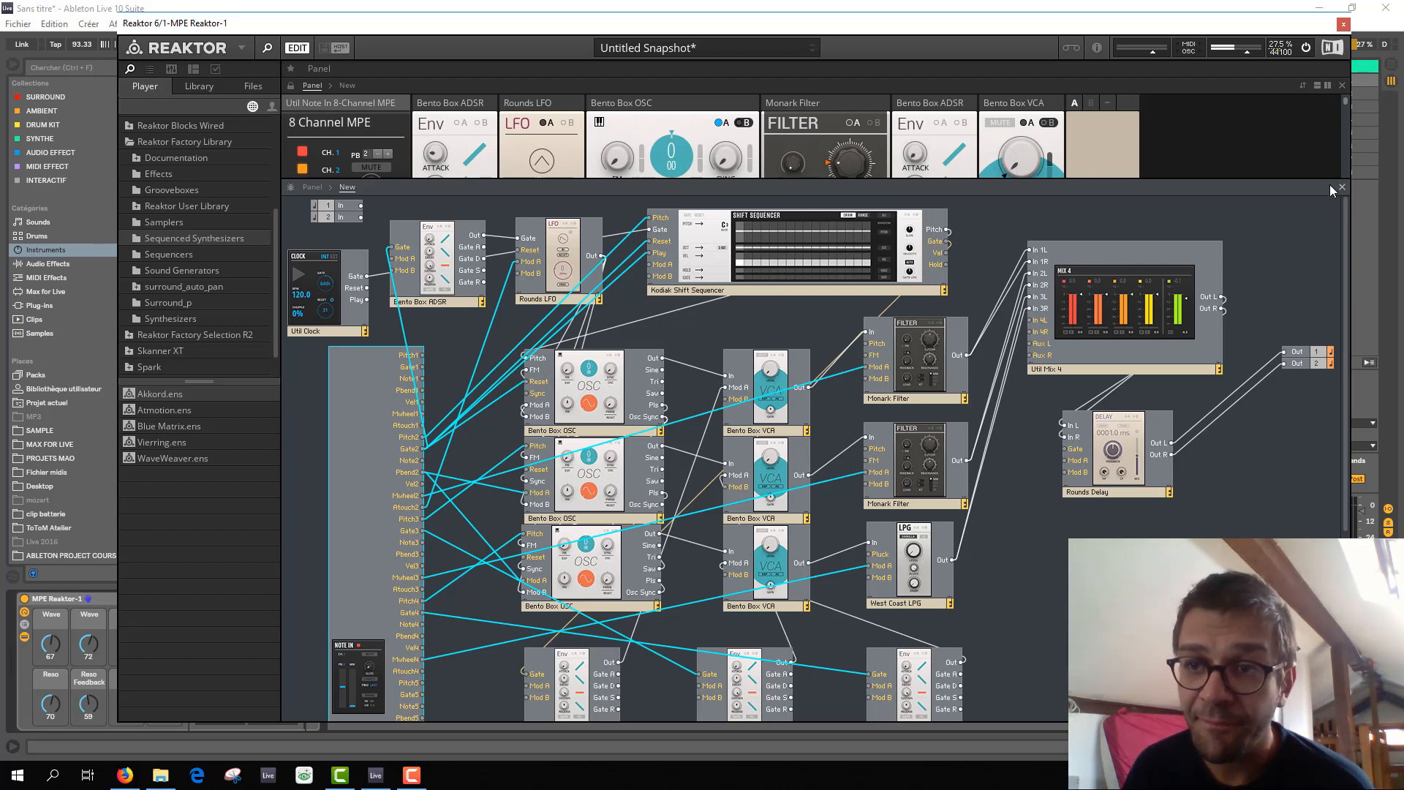
Enlarge the instrument panel view and show the modulation A amounts on the first-row Monark Filter.
left_click_drag(1310, 179, 1294, 600)
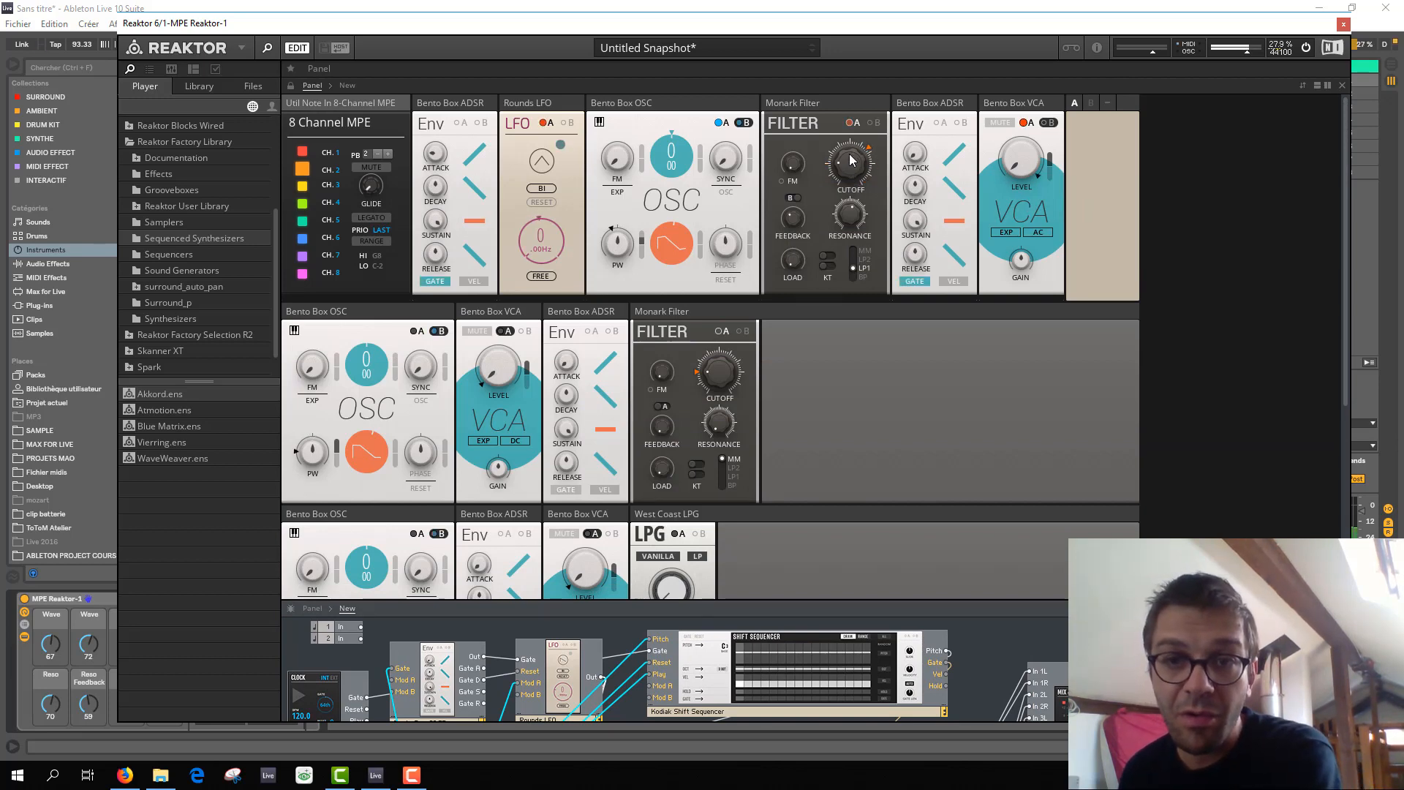
left_click(851, 126)
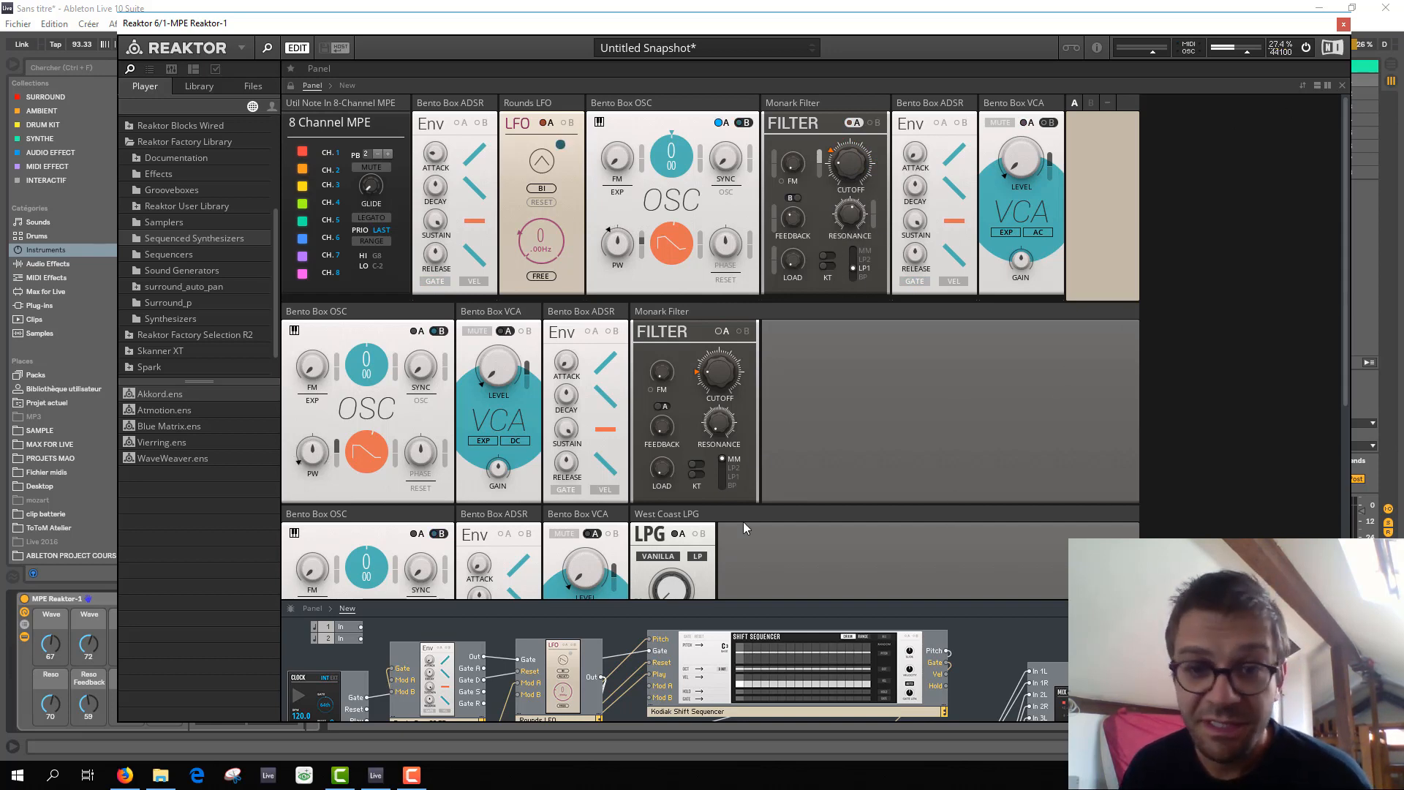
Enlarge the structure view again and examine how the MPE outputs feed the oscillators, VCAs, filters and envelopes.
left_click_drag(873, 601, 873, 147)
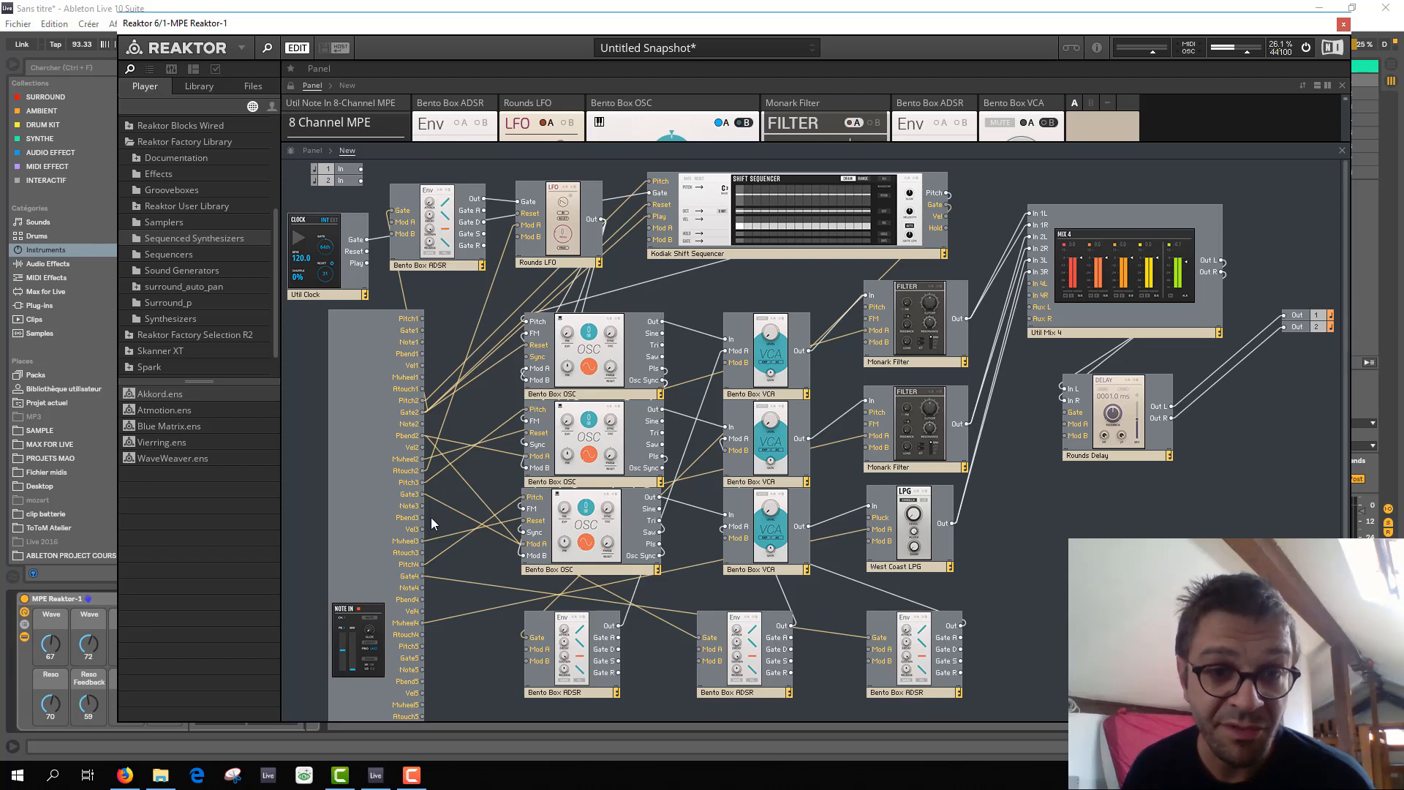
scroll(431, 516, "down", 1)
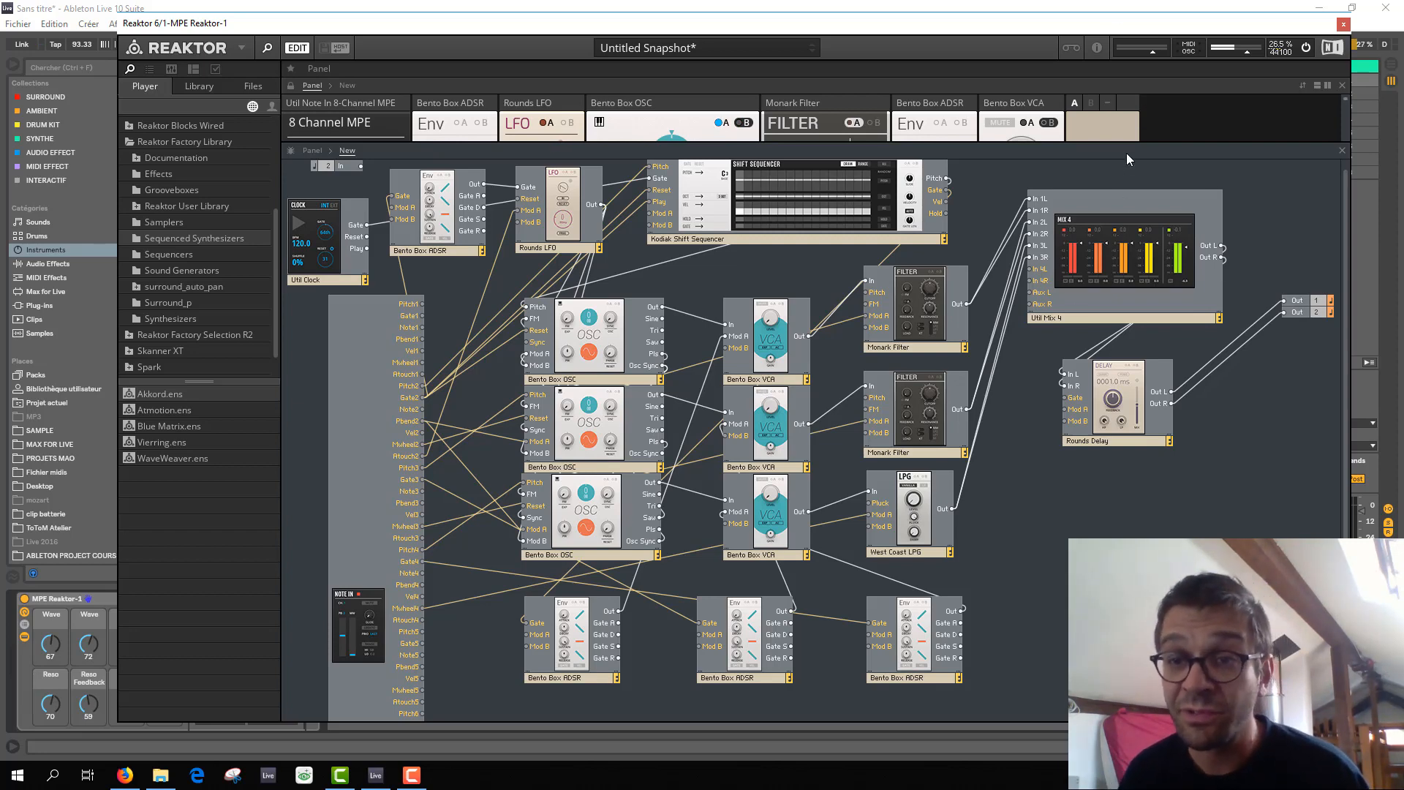
Enlarge the instrument panel view, check the Mix 4 and Rounds Delay blocks, and close the Reaktor 6 plug-in window.
left_click_drag(1137, 142, 1137, 615)
scroll(1258, 448, "down", 5)
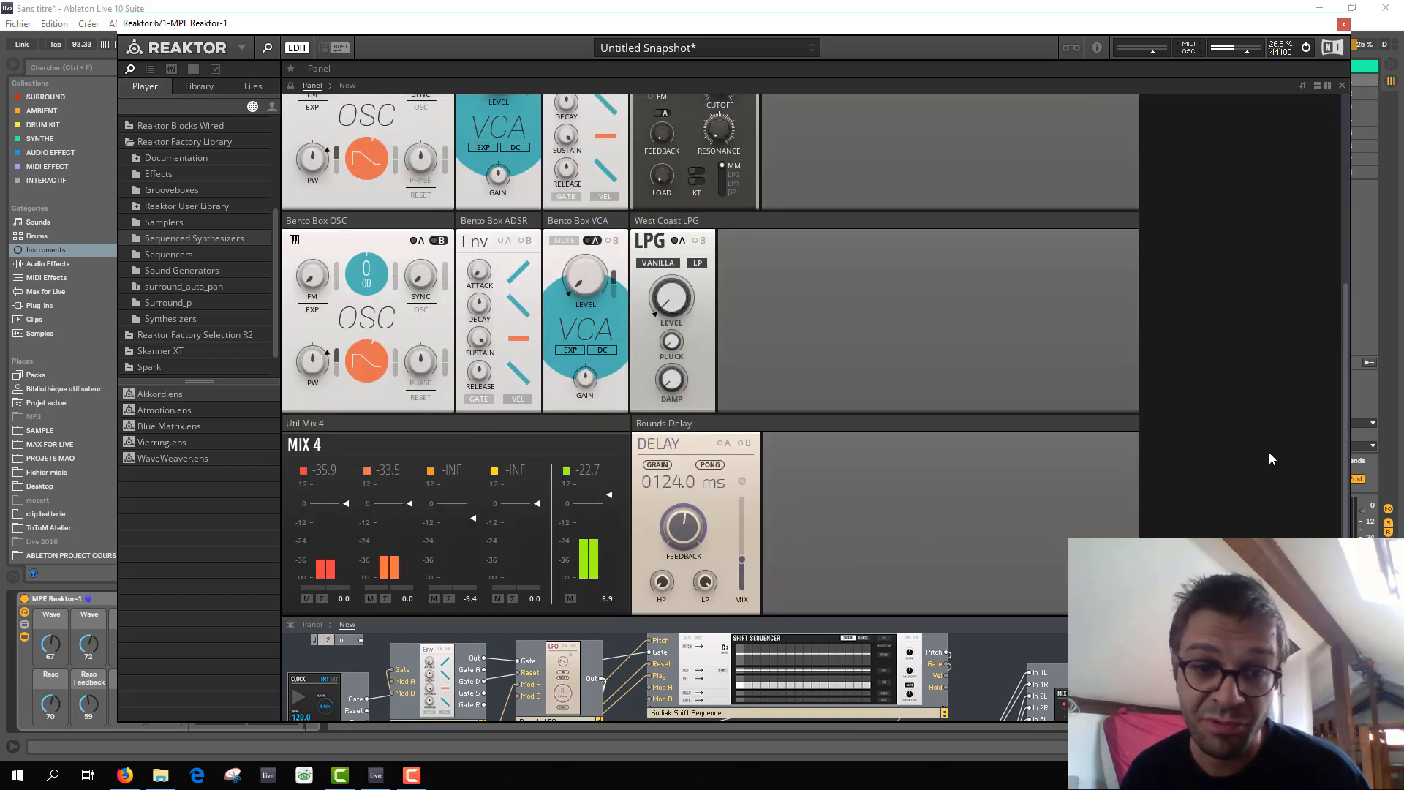
scroll(1013, 427, "up", 5)
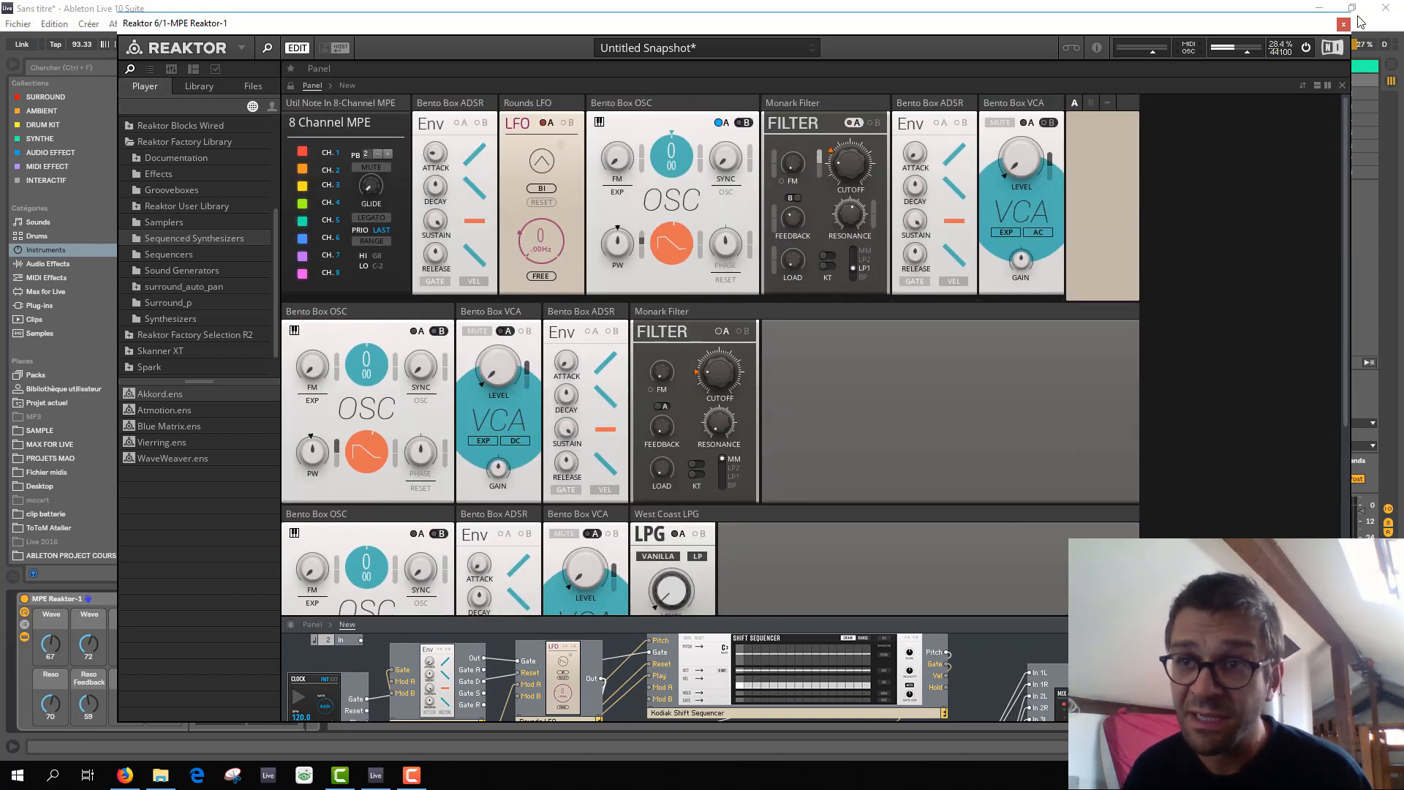
left_click(1343, 24)
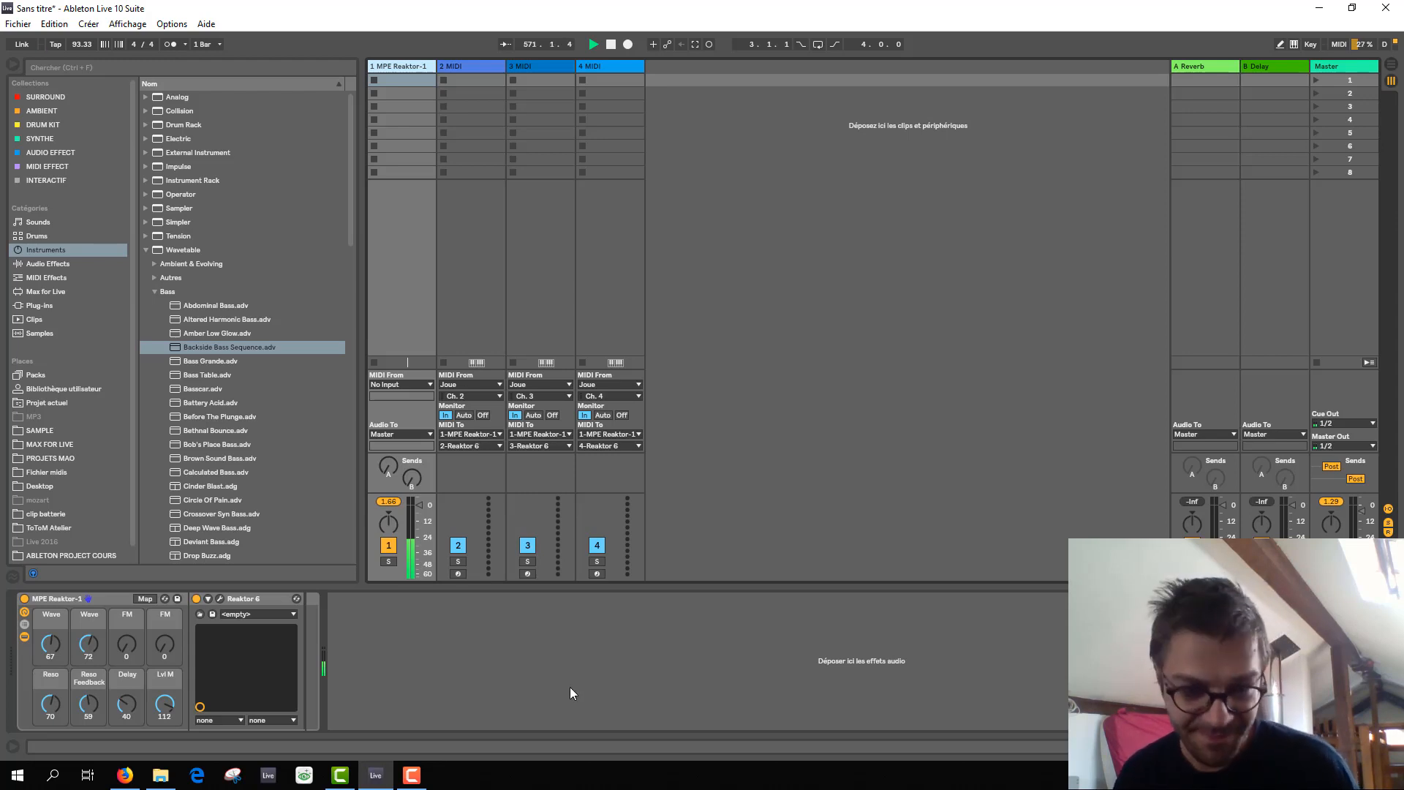
left_click(411, 775)
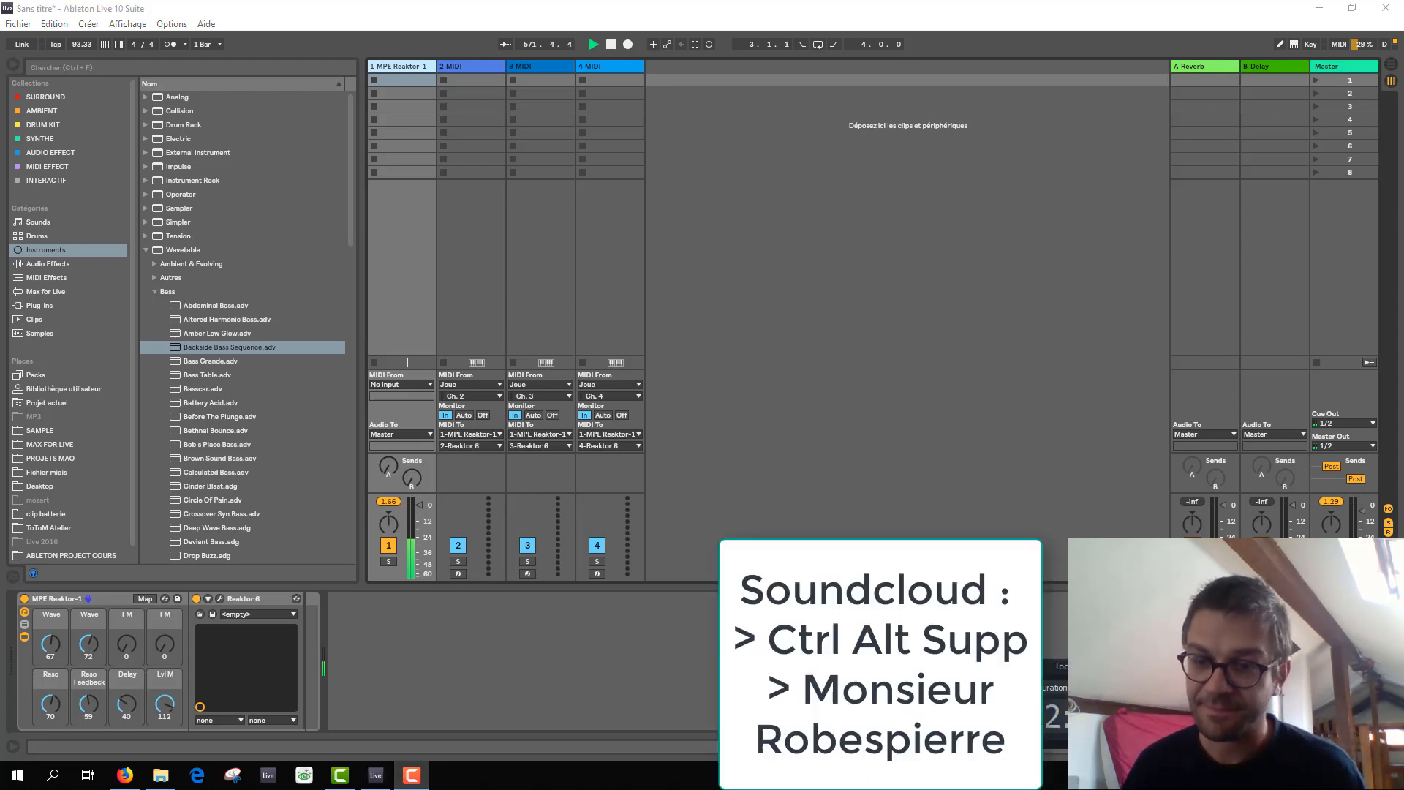